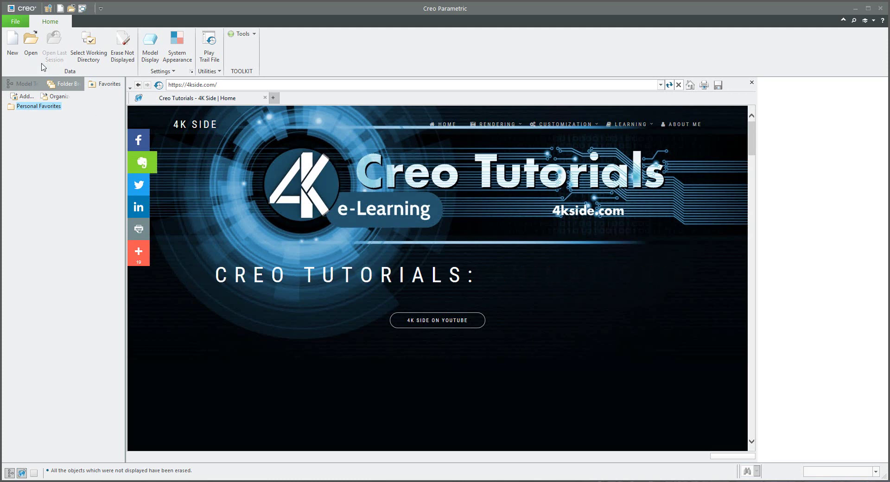
- Create a new part named q1
left_click(14, 46)
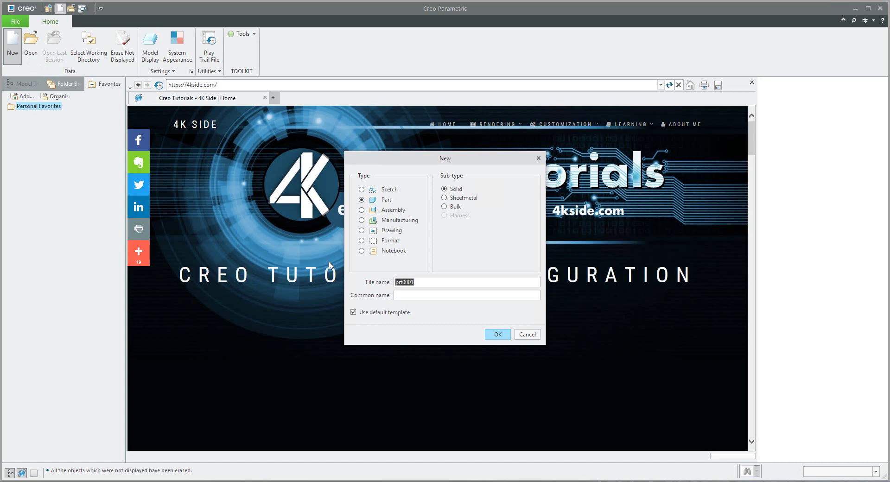
type("q1")
key("Return")
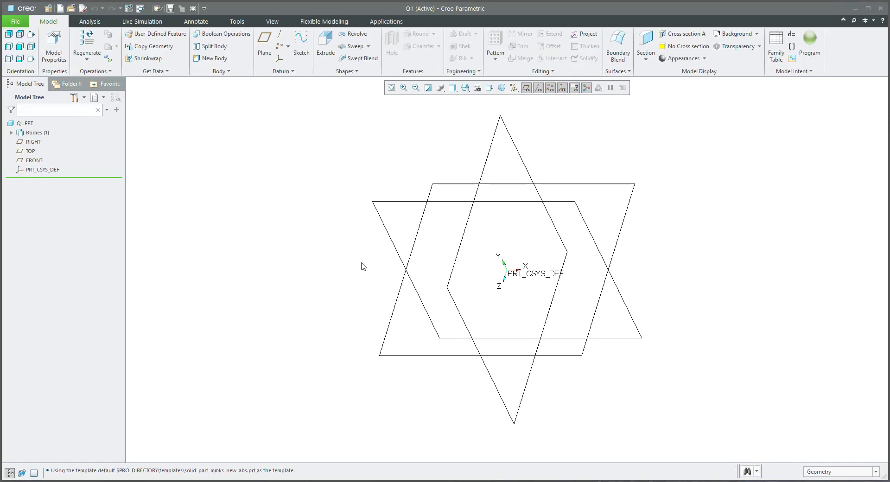
- Sketch a rectangle of about 258.90 by 66.96 from the origin on the TOP plane
left_click(325, 45)
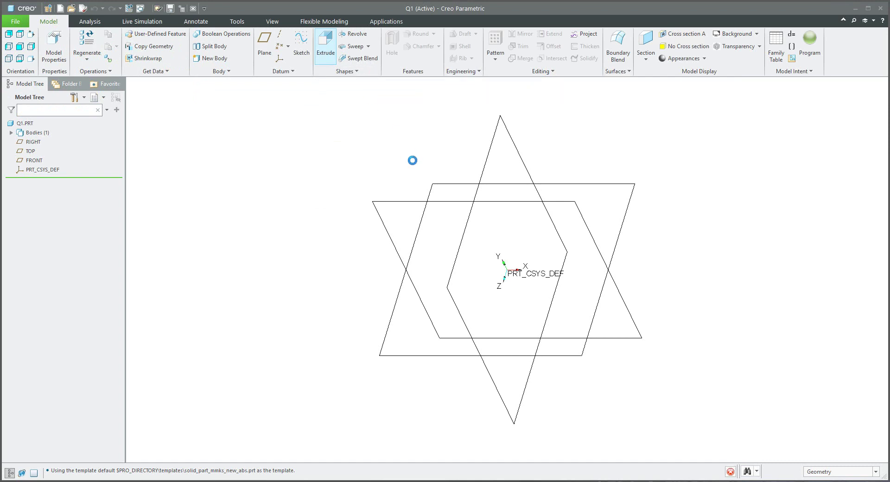
left_click(449, 184)
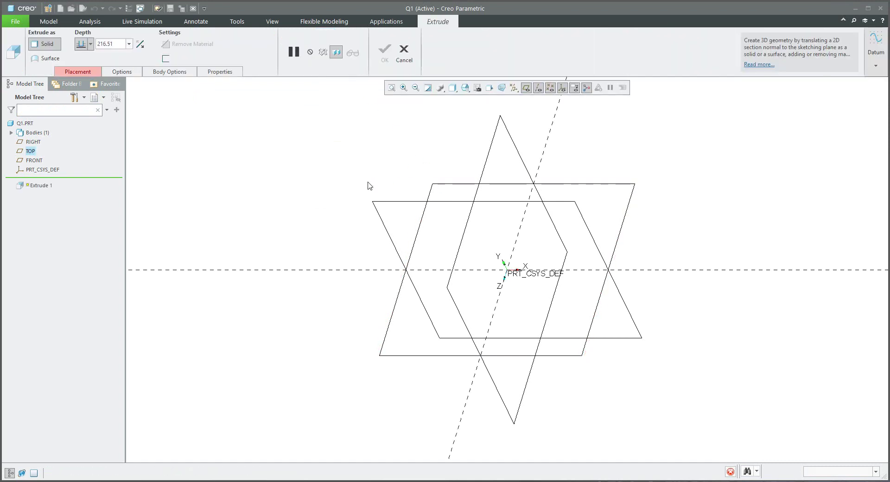
left_click(233, 48)
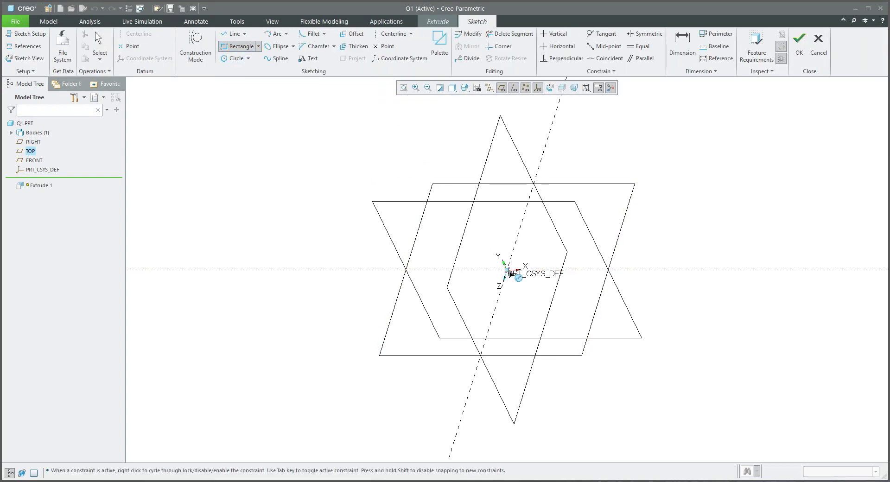
left_click(507, 270)
left_click(765, 223)
middle_click(722, 189)
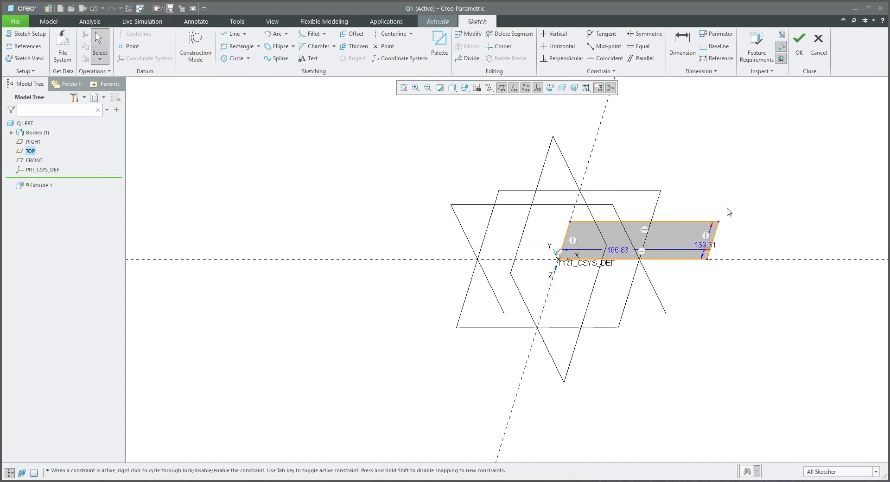
scroll(736, 211, "up", 1)
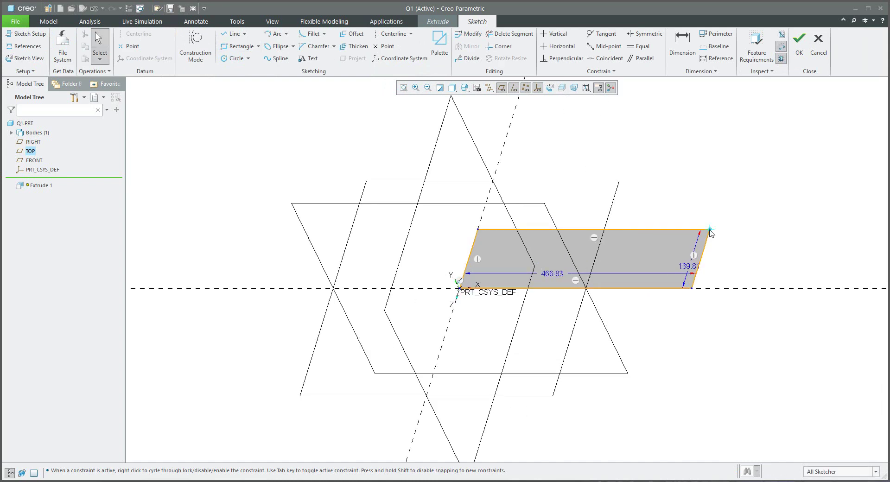
mouse_move(711, 230)
left_mouse_down()
mouse_move(622, 232)
mouse_move(617, 255)
mouse_move(597, 261)
left_mouse_up()
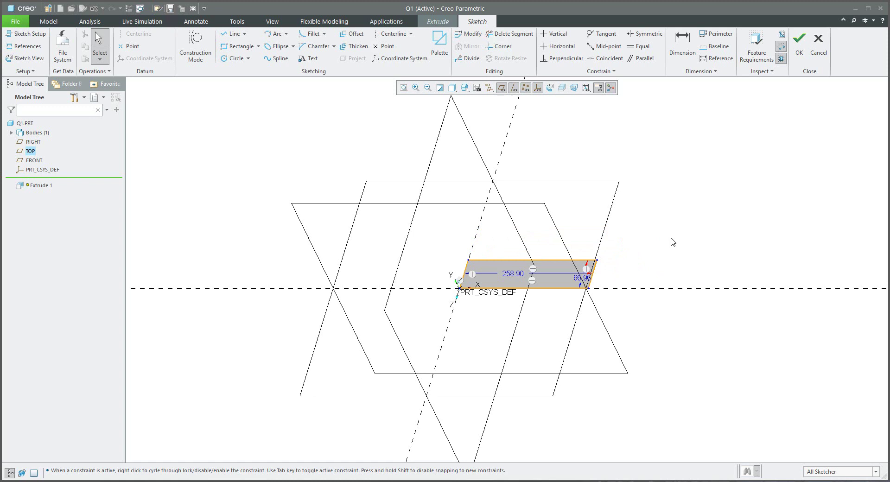
- Extrude the sketch 14.30 deep to finish the plate, then start a new file
left_click(799, 45)
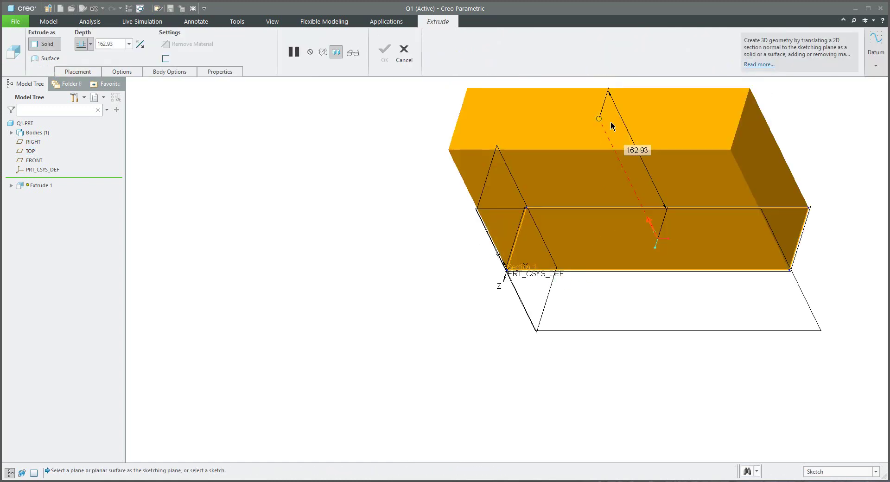
left_click_drag(600, 119, 639, 241)
middle_click(602, 167)
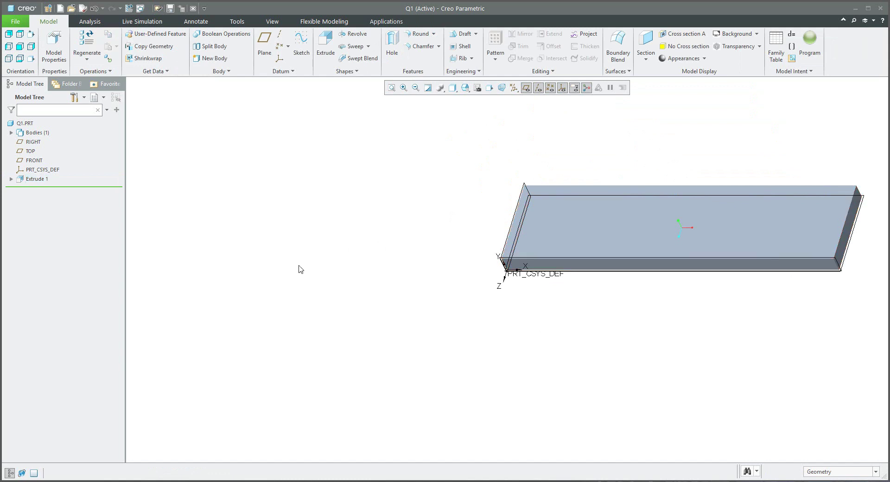
key("ctrl+d")
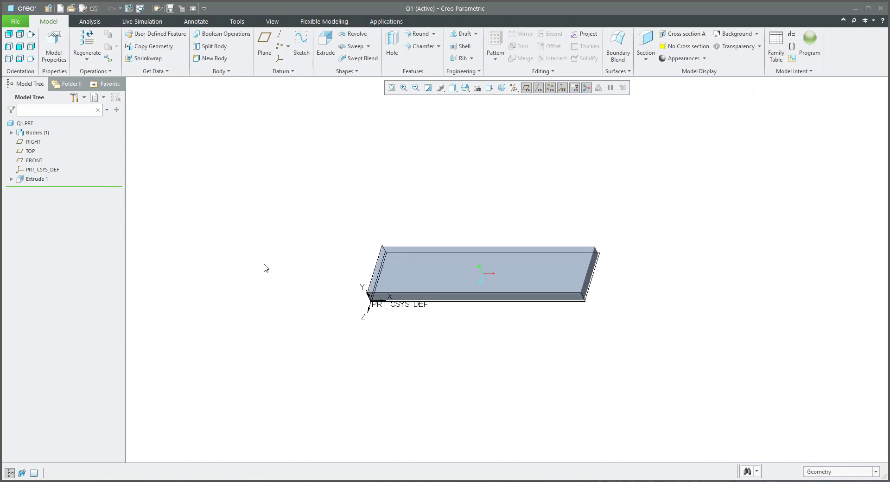
key("ctrl+n")
- Create a new assembly and bring in q1.prt from the session
left_click(374, 211)
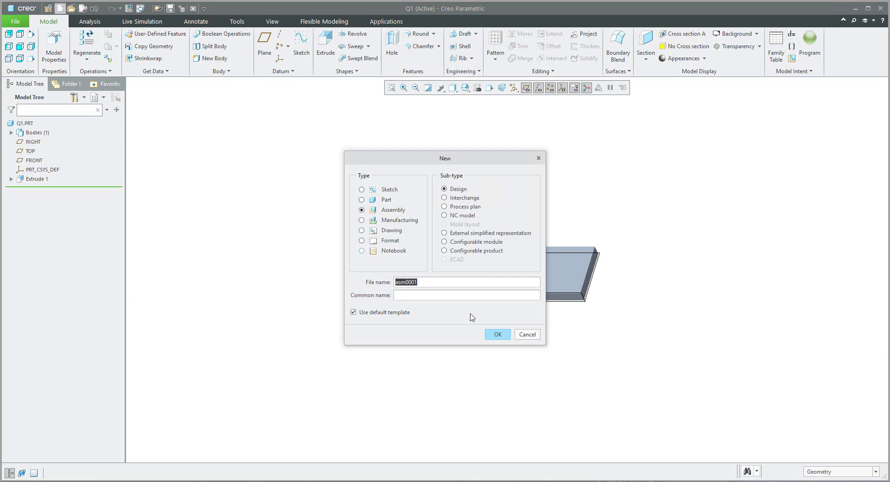
left_click(497, 334)
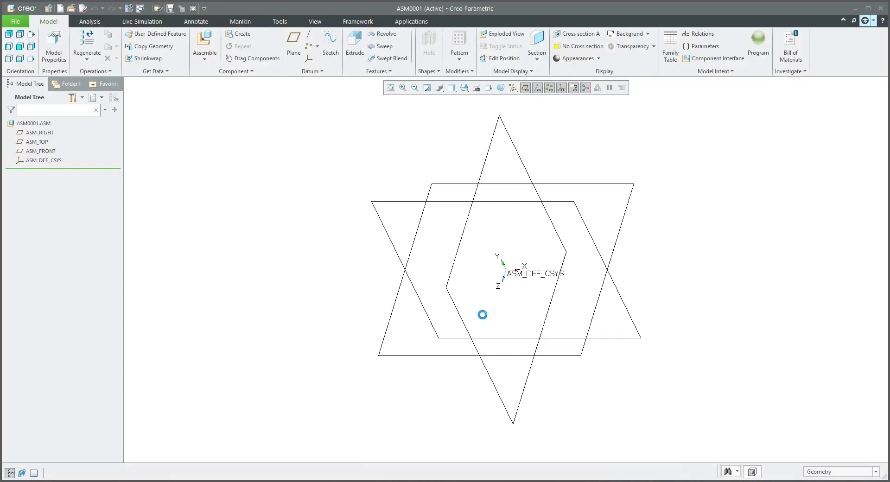
left_click(208, 46)
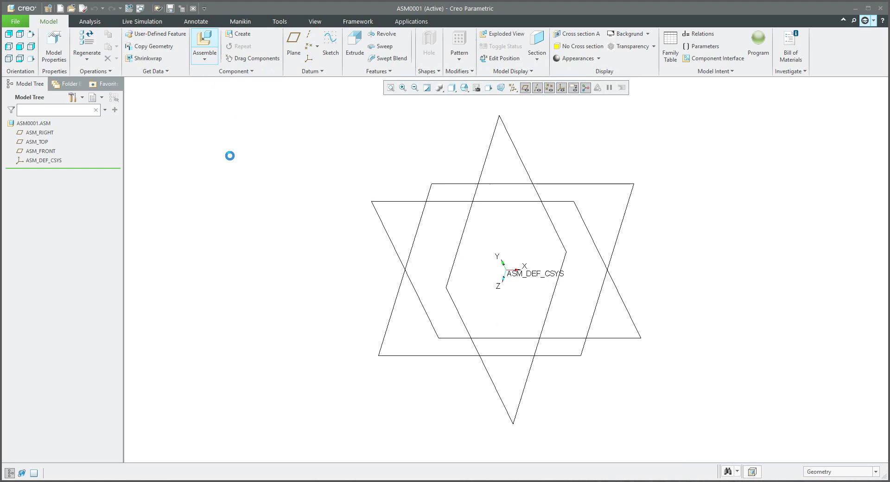
left_click(296, 195)
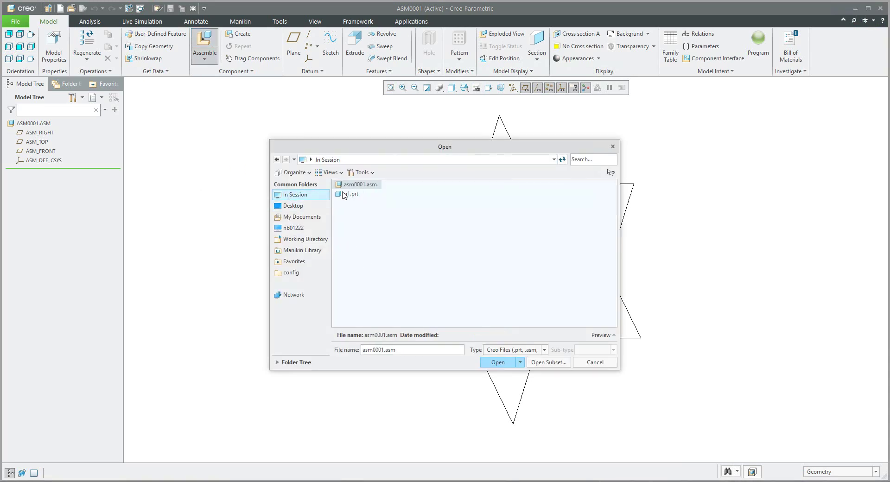
double_click(351, 194)
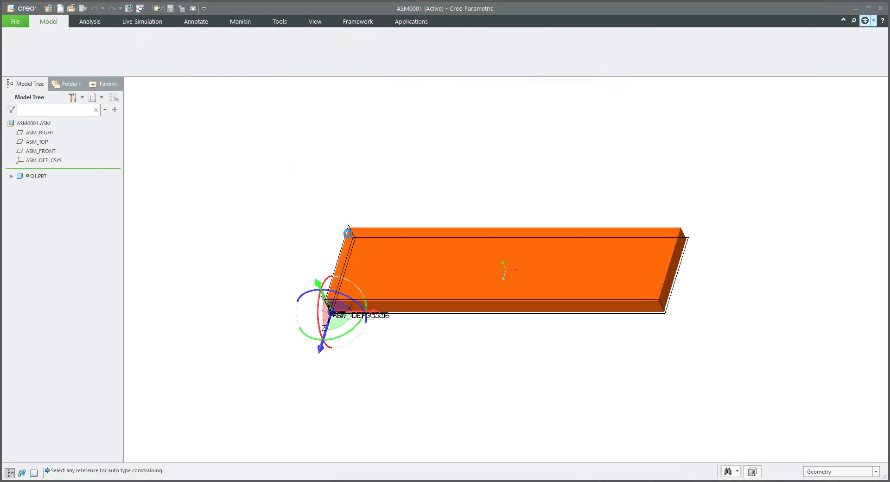
- Fix q1 at the Default position and hide all datum features
left_click(174, 51)
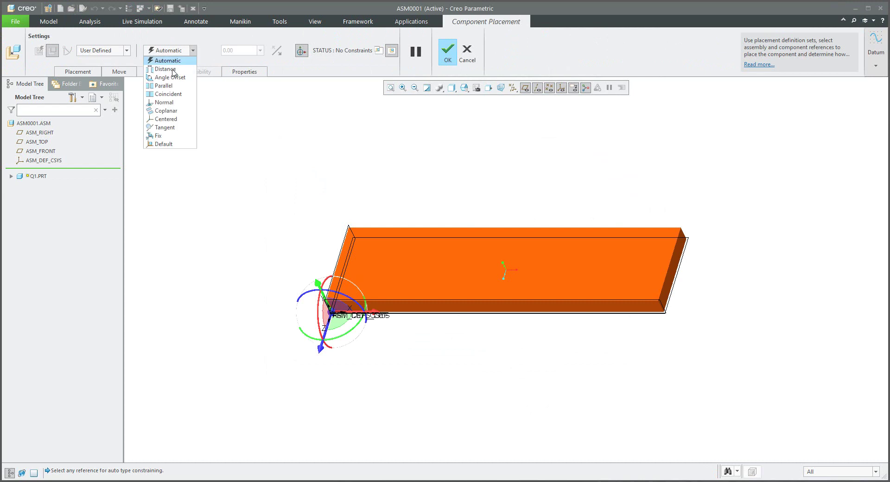
left_click(164, 144)
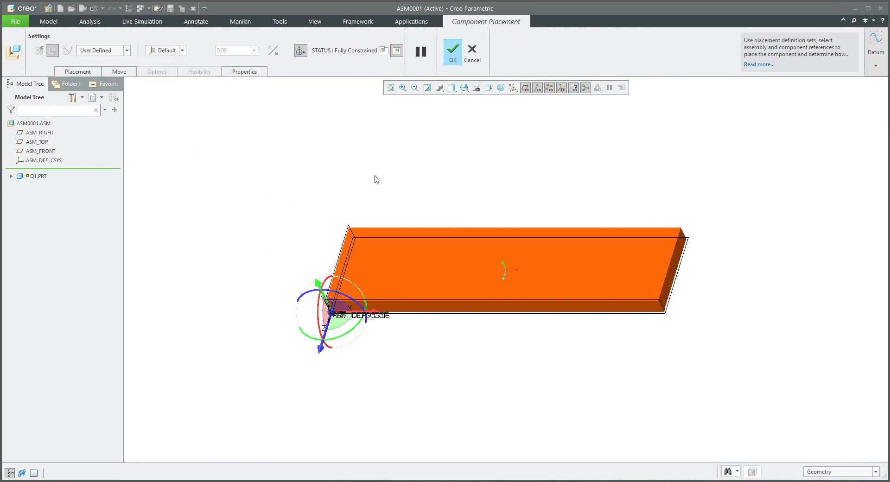
left_click(453, 52)
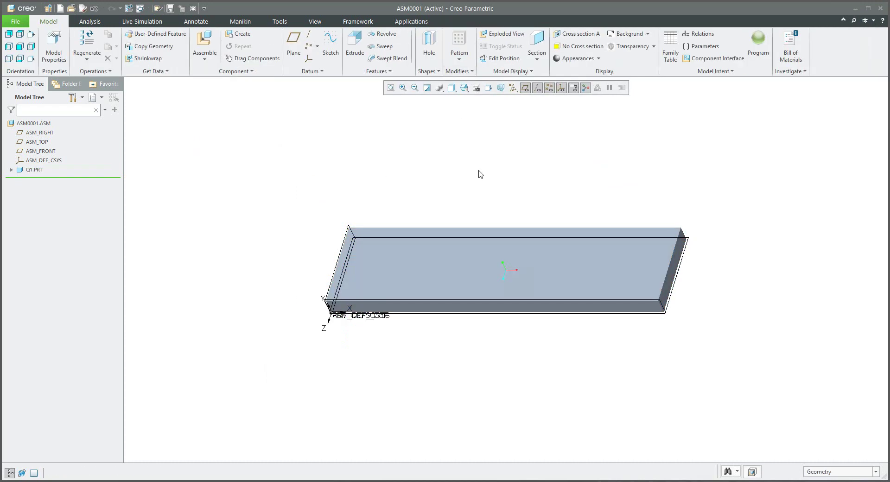
left_click(513, 87)
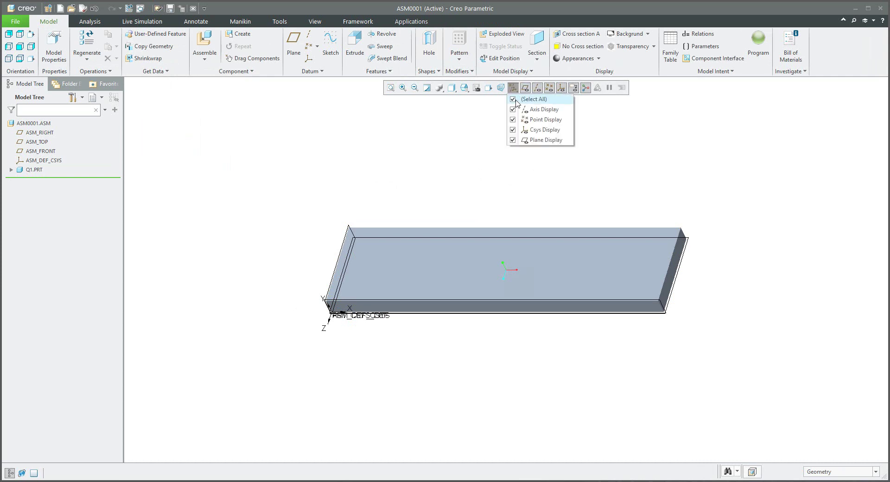
left_click(513, 99)
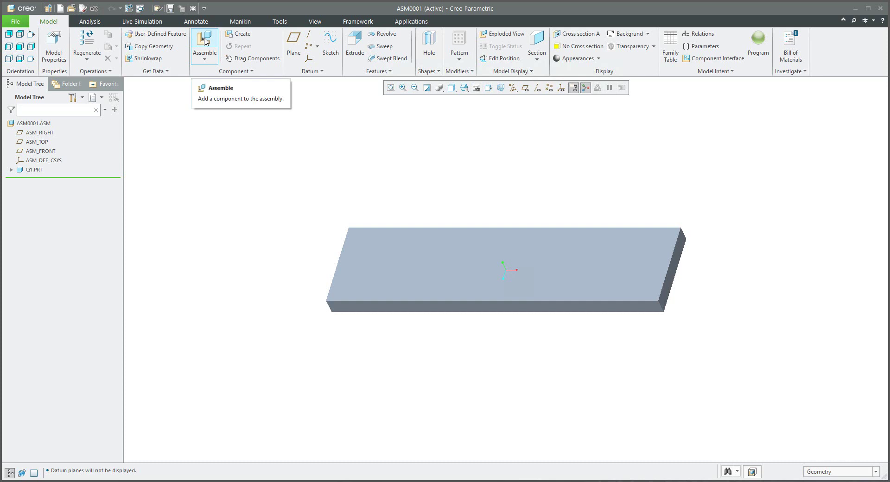
- Insert a second Q1.PRT, tilt it above the grey plate, and turn off the 3D dragger
left_click(205, 41)
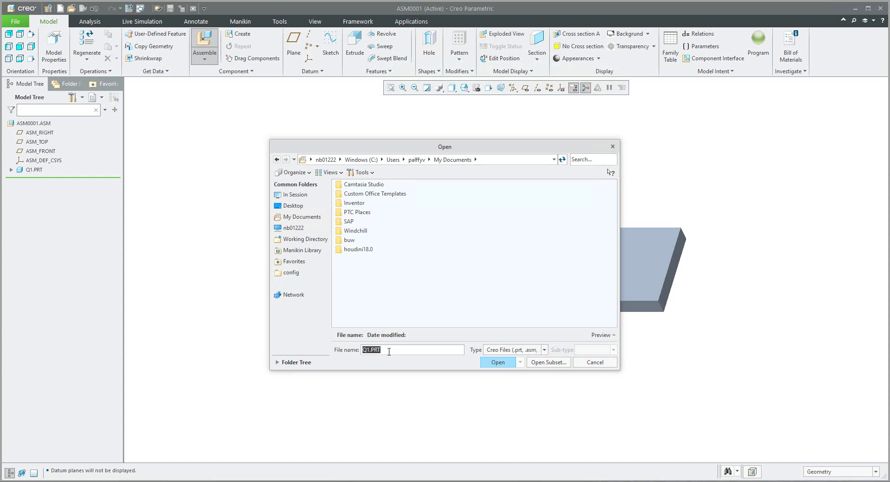
key("Return")
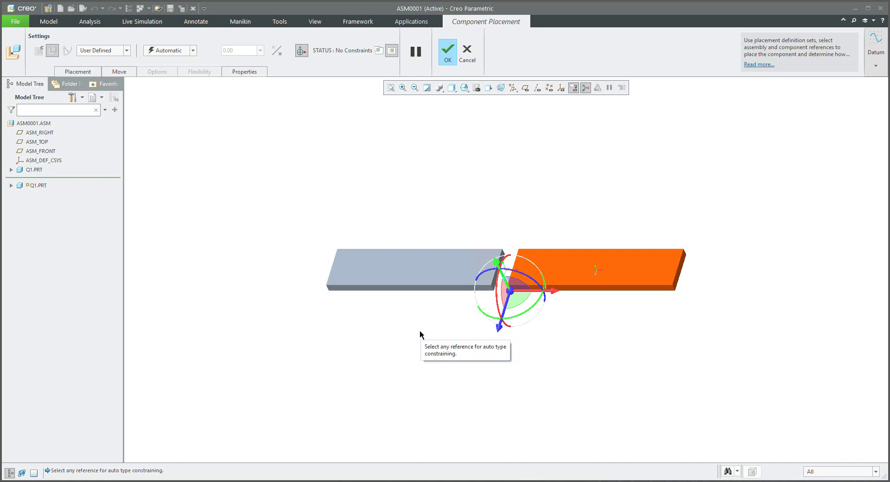
right_click_drag(625, 350, 438, 249, "ctrl+alt")
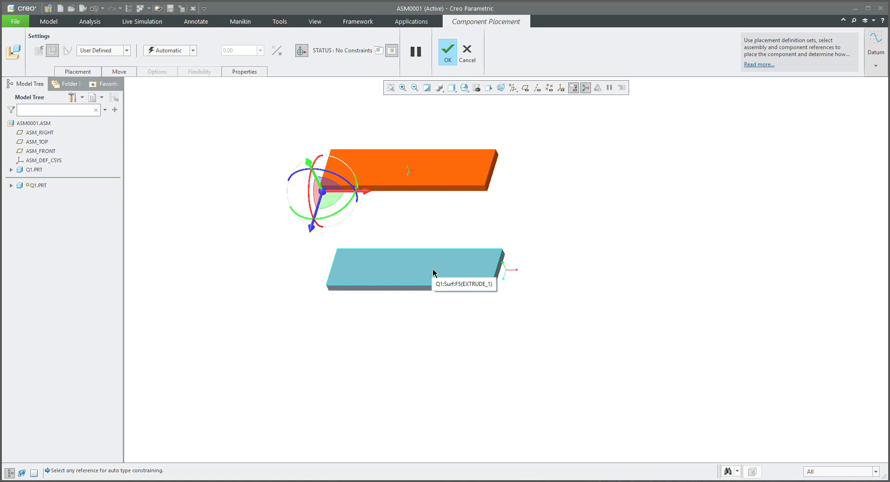
mouse_move(411, 232)
right_mouse_down("ctrl+alt")
mouse_move(612, 257)
mouse_move(407, 243)
right_mouse_up("ctrl+alt")
middle_click_drag(403, 248, 239, 149, "ctrl+alt")
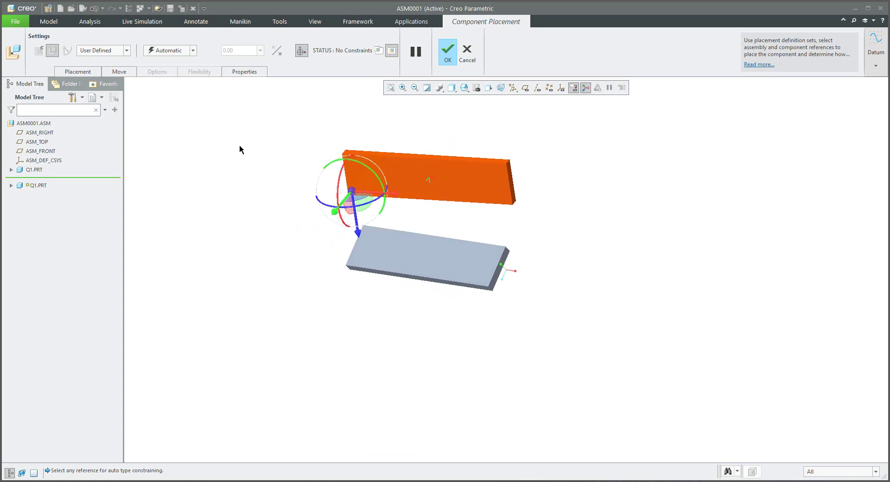
left_click(300, 54)
mouse_move(439, 292)
middle_mouse_down()
mouse_move(451, 283)
mouse_move(453, 304)
mouse_move(432, 334)
mouse_move(467, 244)
mouse_move(453, 255)
mouse_move(453, 280)
mouse_move(466, 258)
middle_mouse_up()
scroll(480, 231, "up", 2)
scroll(479, 231, "up", 2)
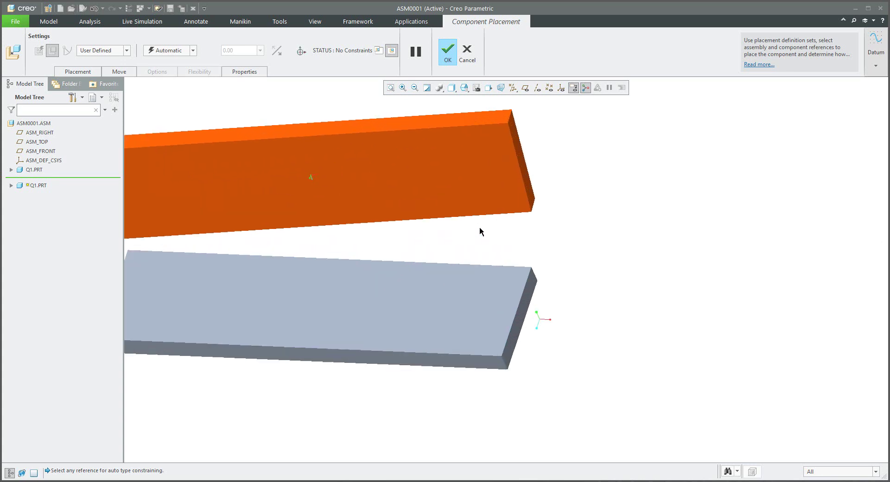
scroll(523, 278, "down", 1)
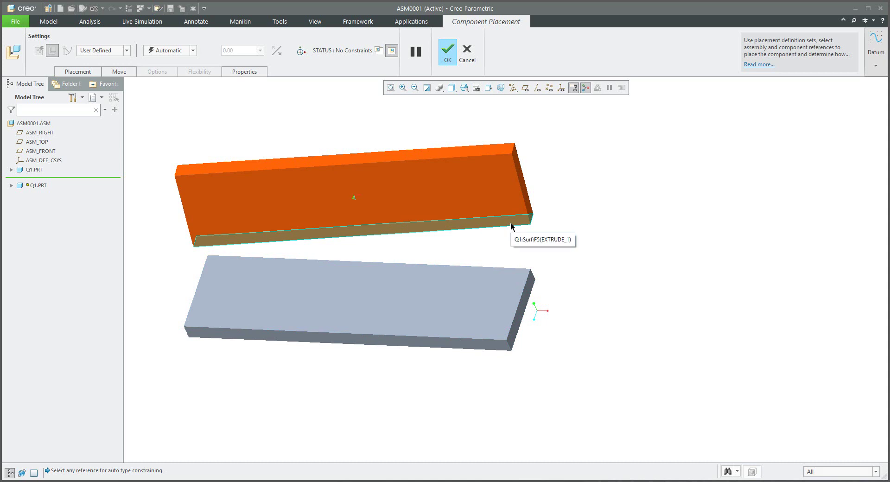
- Make the orange plate's lower face Coincident with the grey top face, flipped and reoriented
left_click(512, 227)
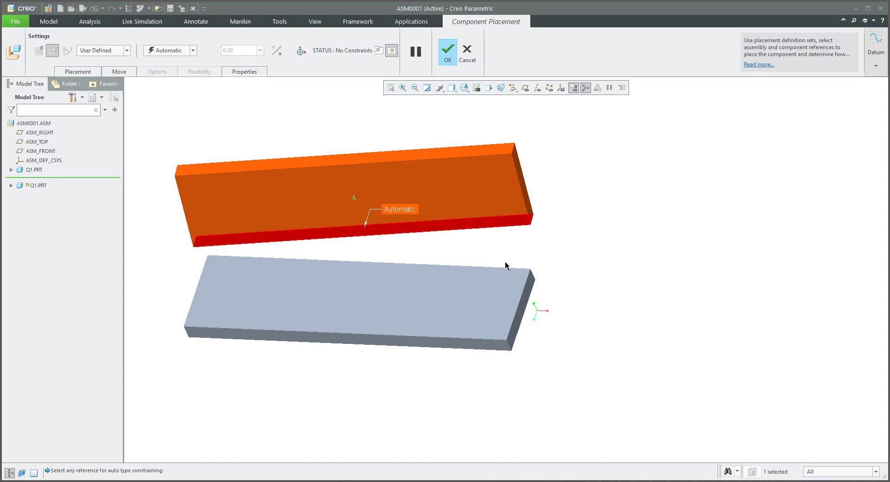
left_click(503, 300)
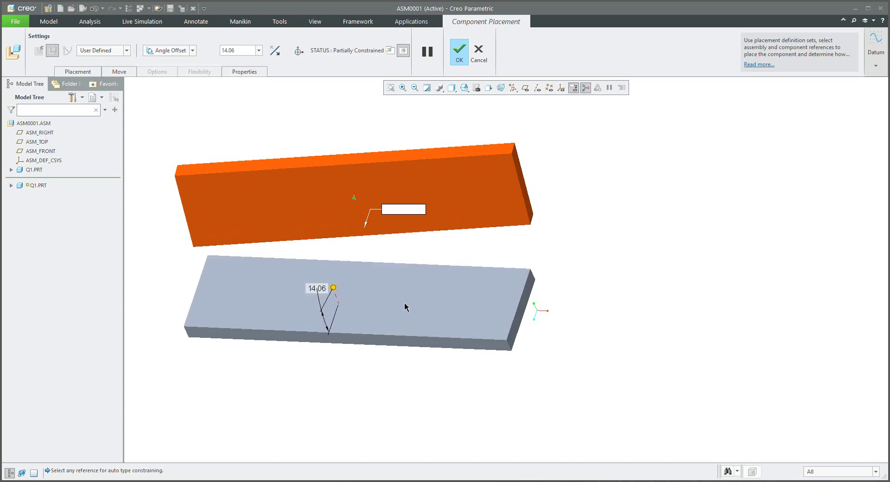
left_click(85, 72)
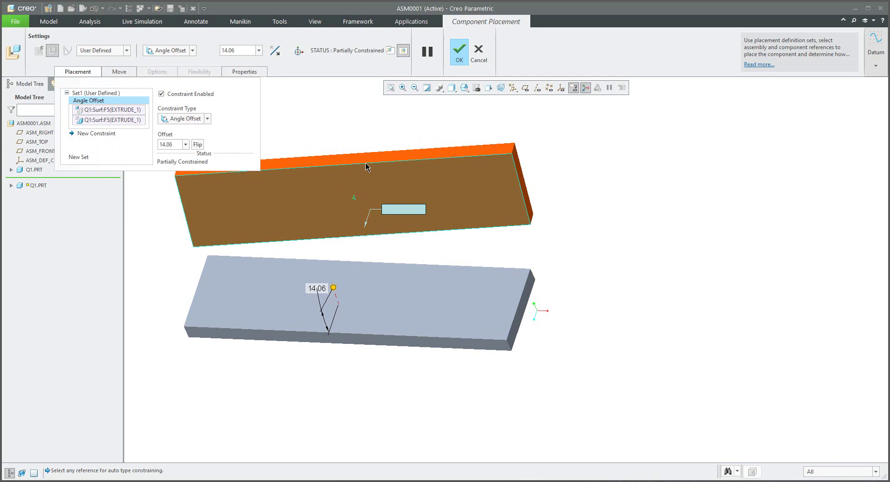
left_click(183, 120)
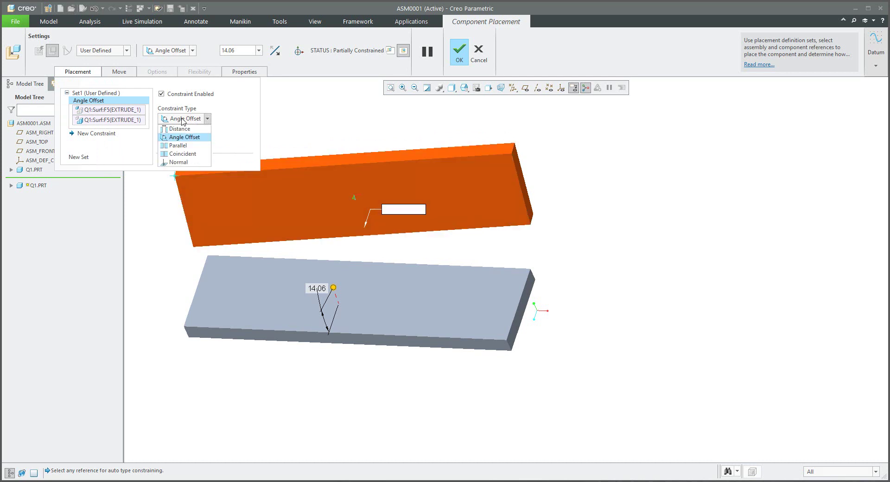
left_click(182, 154)
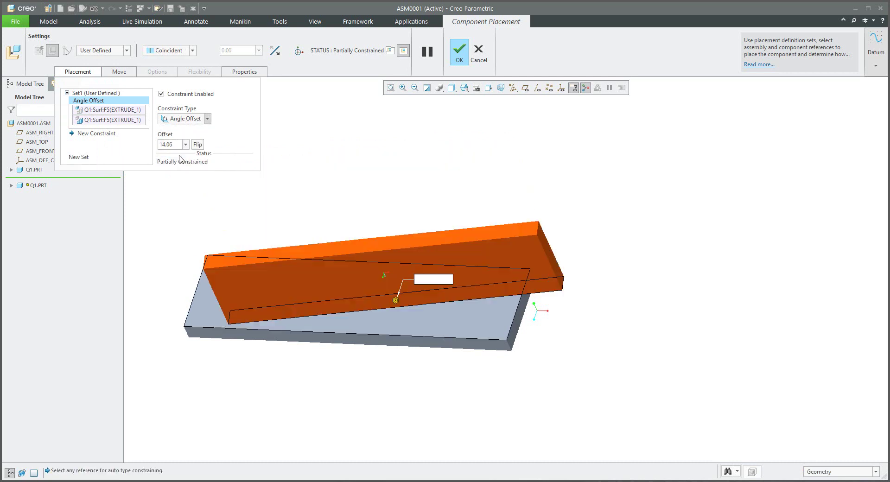
left_click(197, 144)
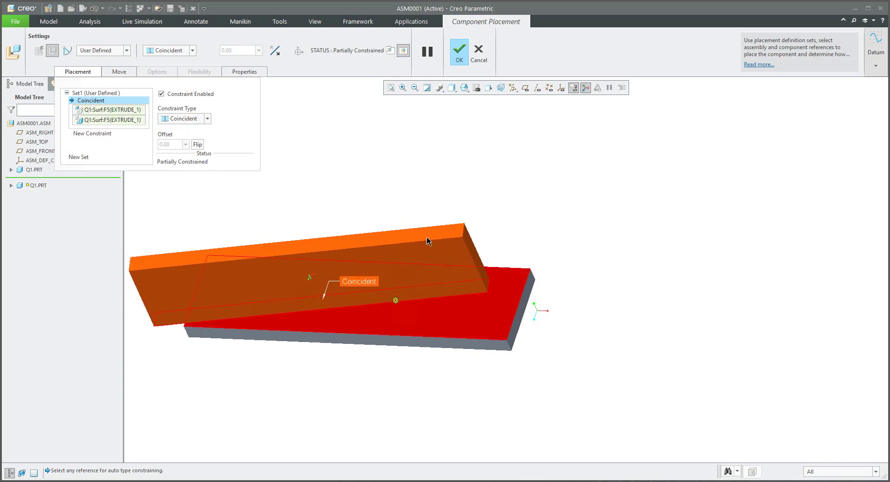
left_click(299, 50)
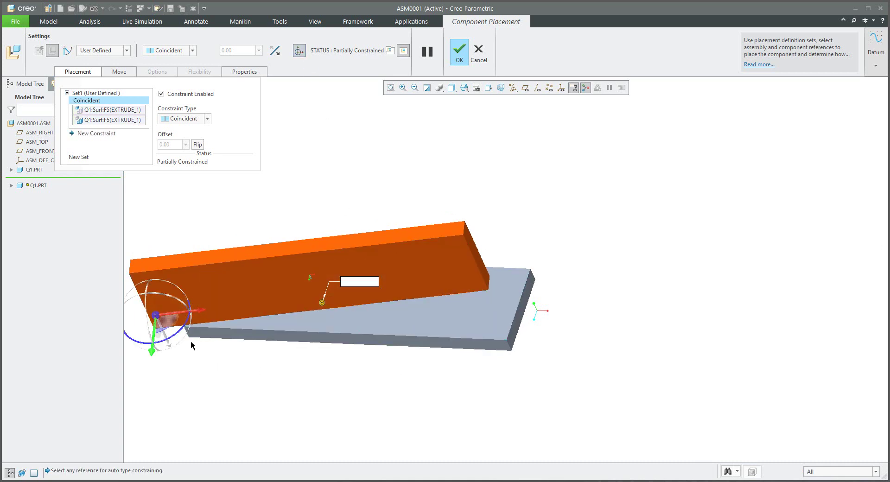
left_click_drag(178, 336, 163, 321)
left_click(299, 52)
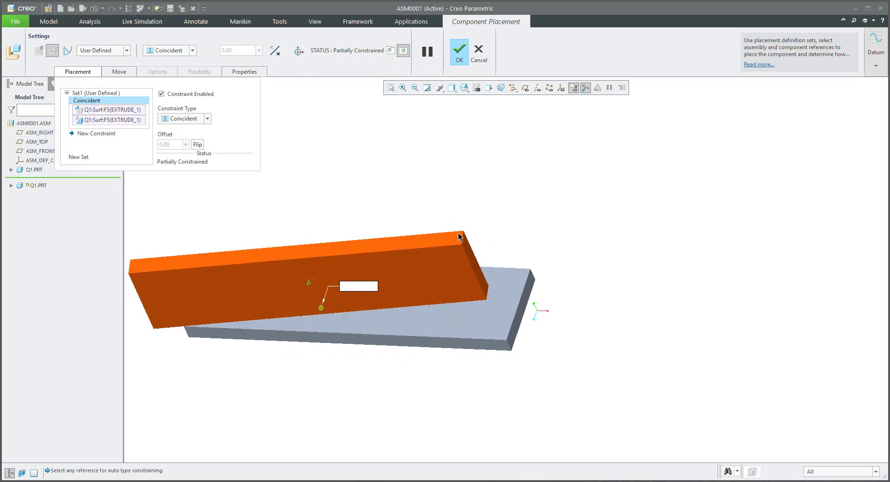
- Add a Coincident constraint between the orange plate's broad face and the grey top face
left_click(97, 133)
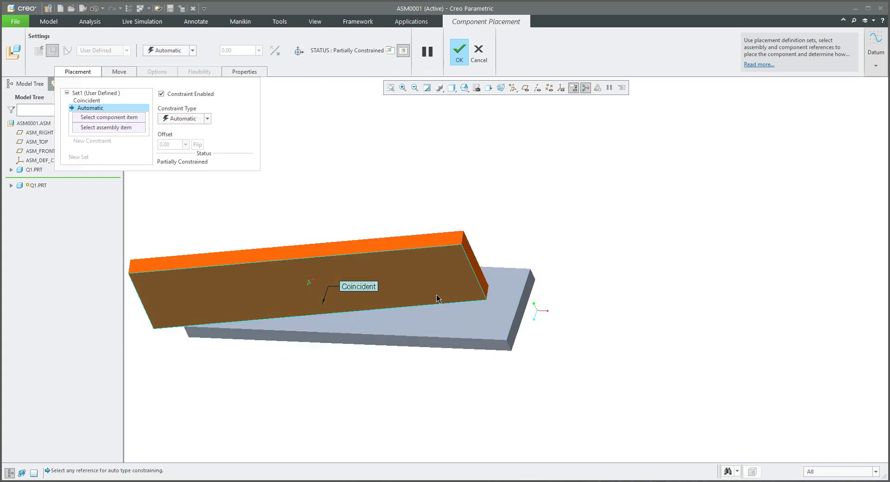
left_click(439, 299)
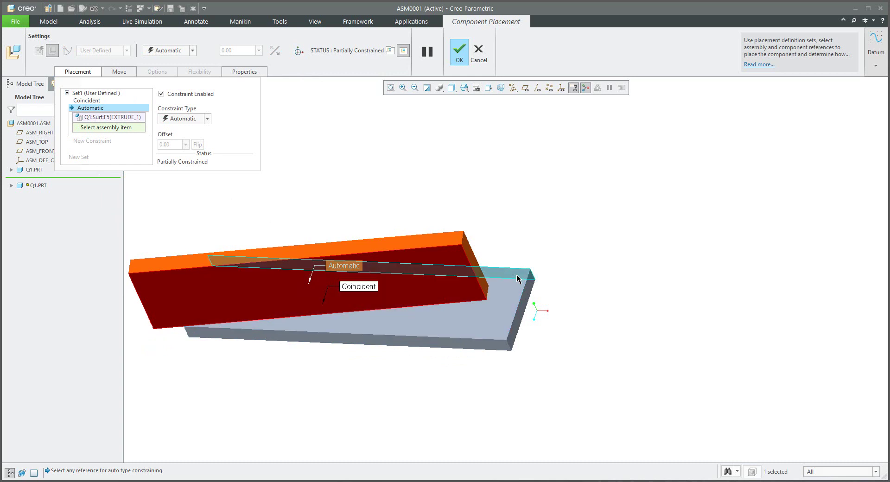
left_click(319, 213)
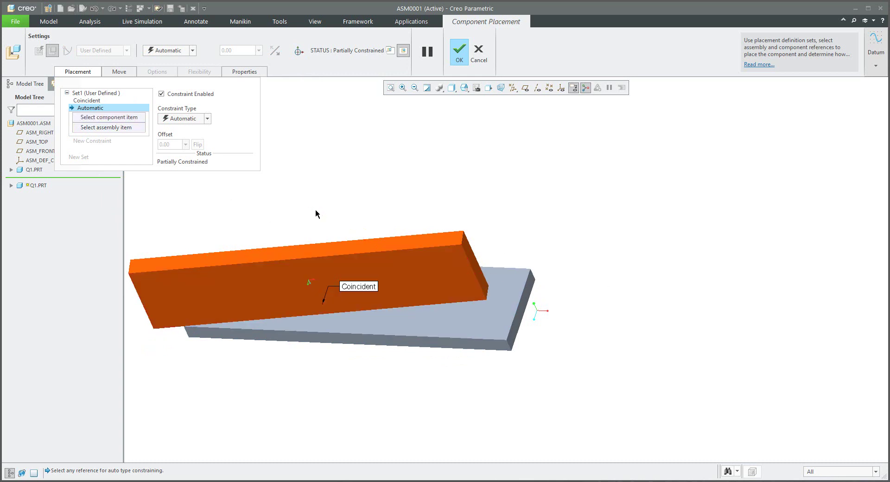
left_click(429, 268)
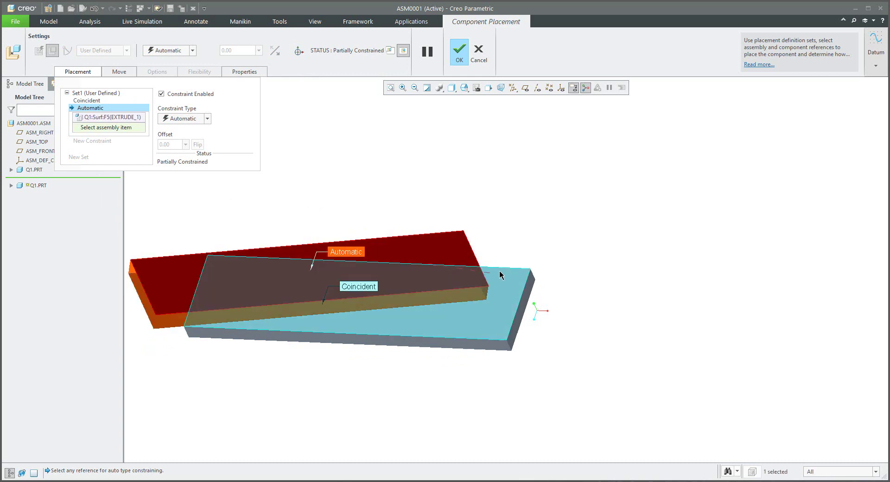
left_click(501, 275)
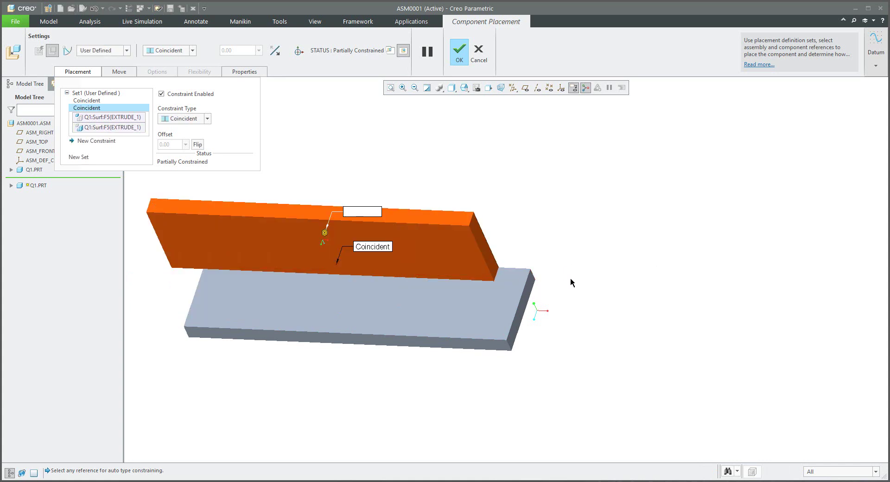
- Align the orange plate's end face with the grey plate's end face, giving Fully Constrained
left_click(93, 145)
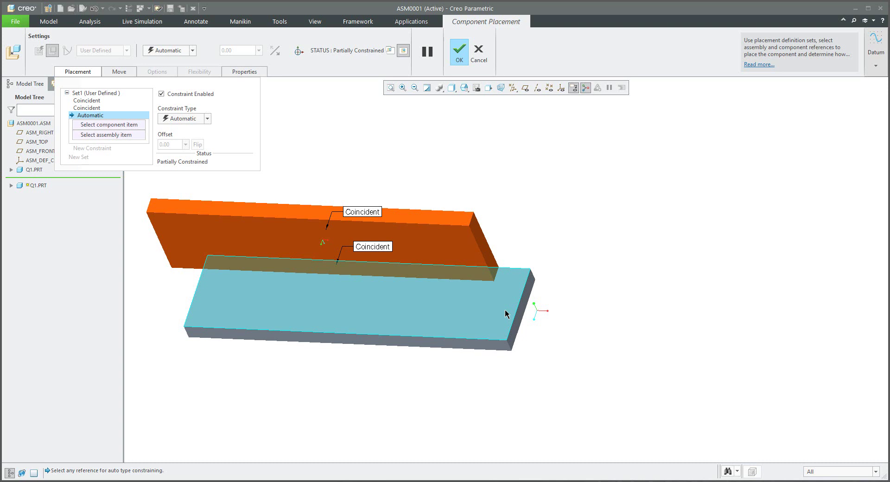
left_click(488, 261)
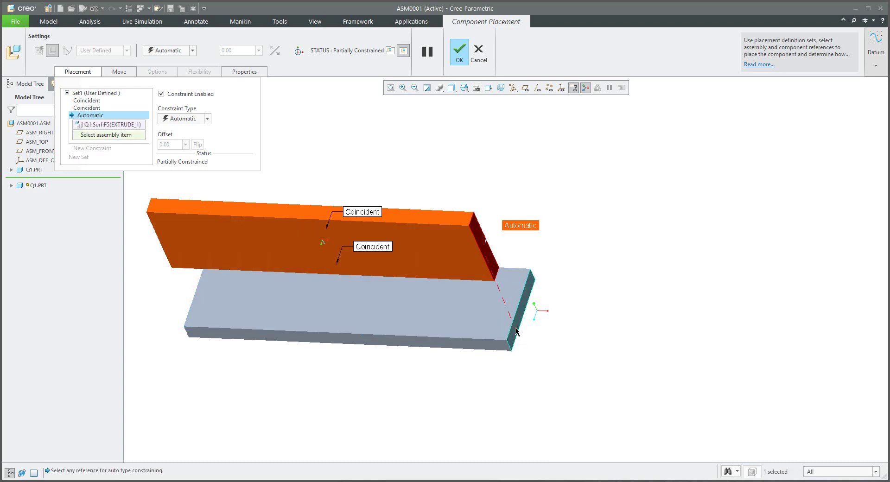
left_click(517, 328)
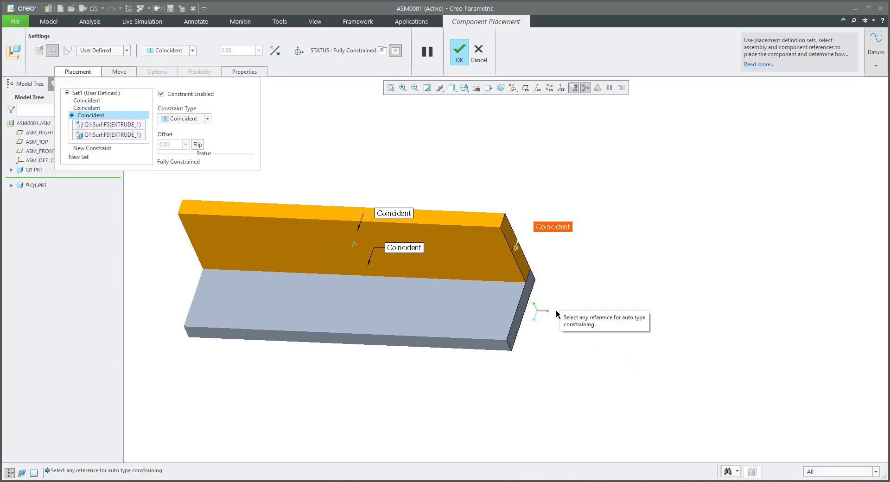
middle_click_drag(557, 314, 610, 328, "shift")
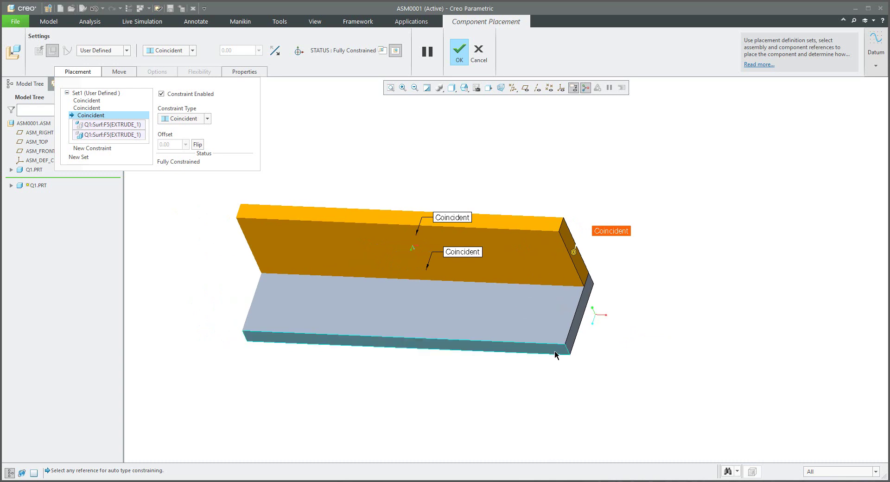
left_click(460, 56)
scroll(692, 293, "down", 5)
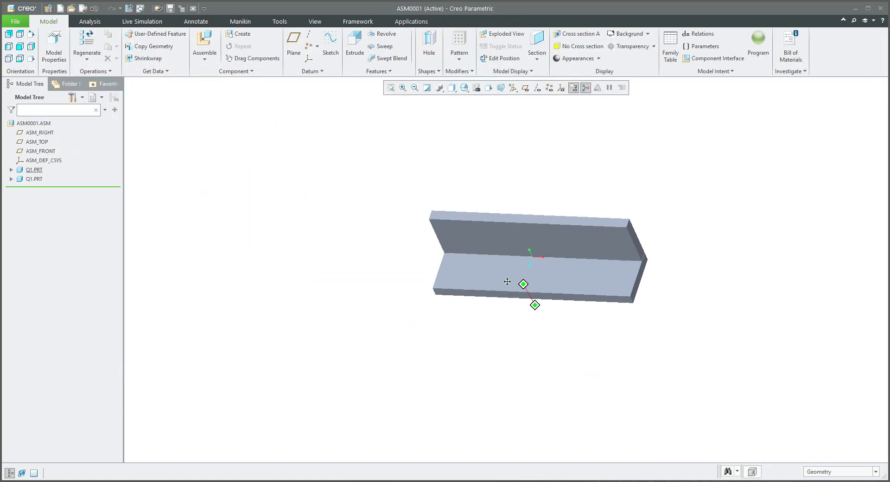
middle_click_drag(507, 281, 573, 255)
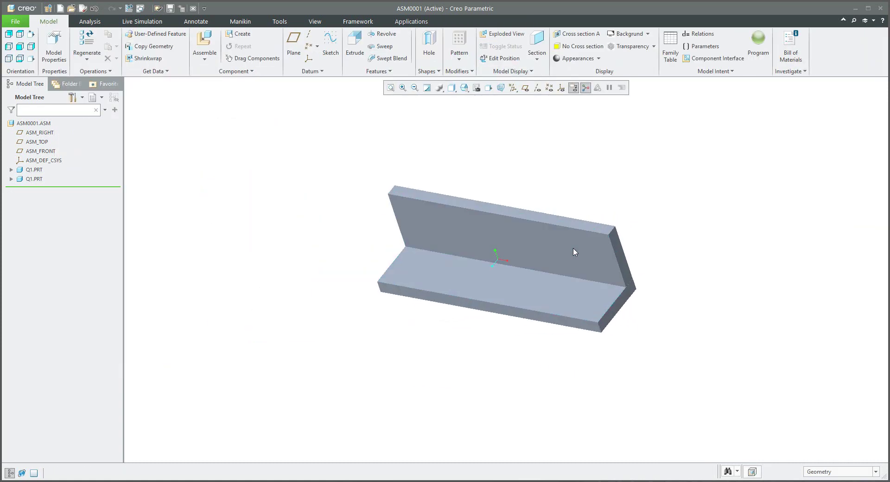
scroll(571, 250, "up", 2)
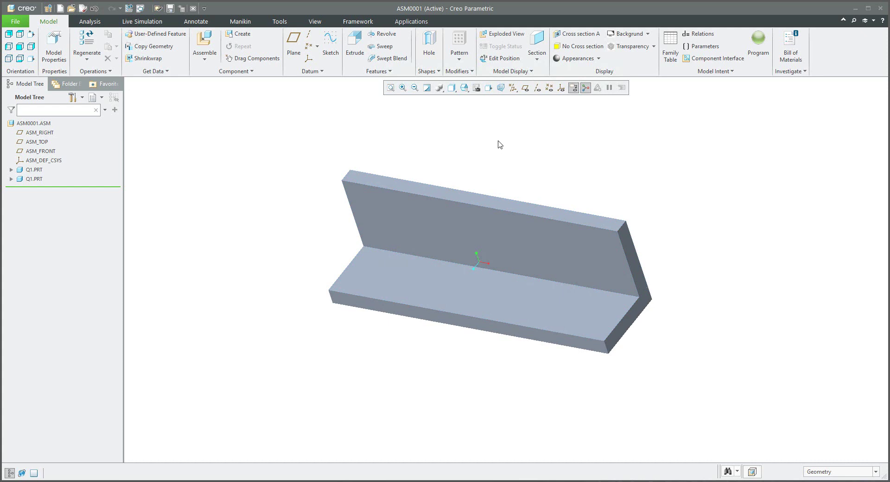
key("ctrl+2")
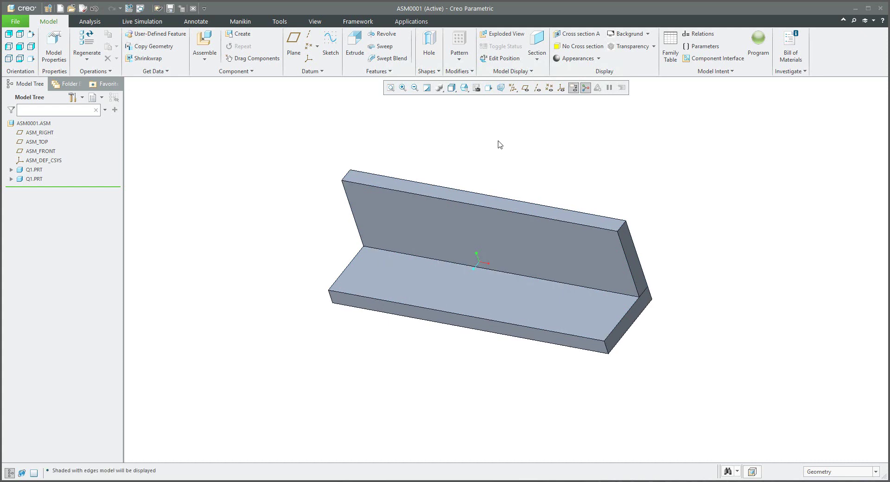
left_click(453, 88)
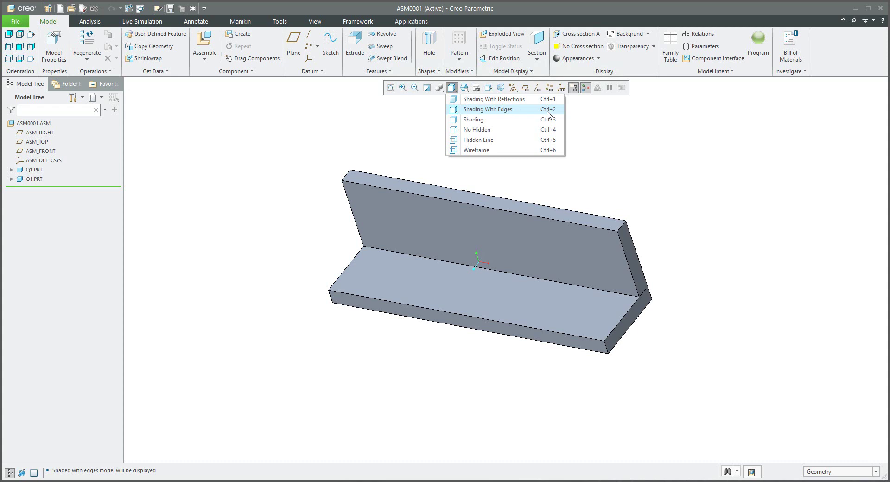
mouse_move(446, 169)
middle_mouse_down("shift")
mouse_move(442, 196)
mouse_move(449, 193)
mouse_move(440, 185)
mouse_move(458, 226)
middle_mouse_up("shift")
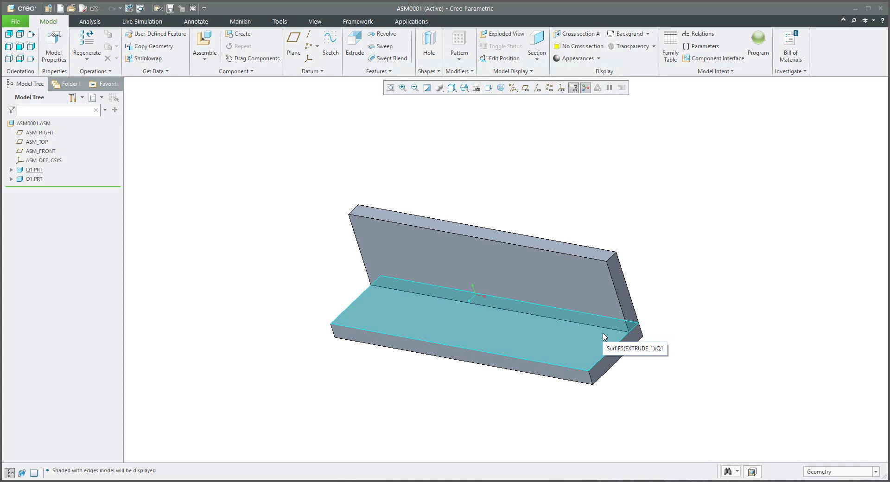
- Set the annotation plane to FRONT and switch to the Applications tools
left_click(198, 21)
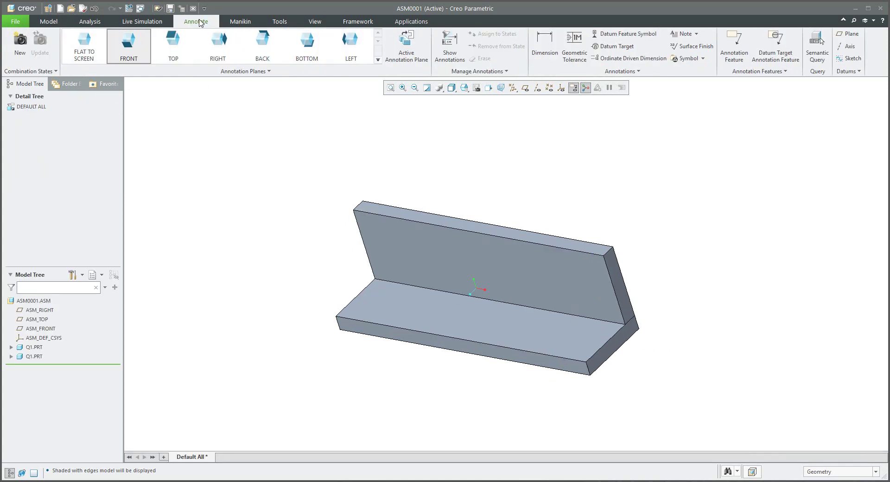
left_click(118, 43)
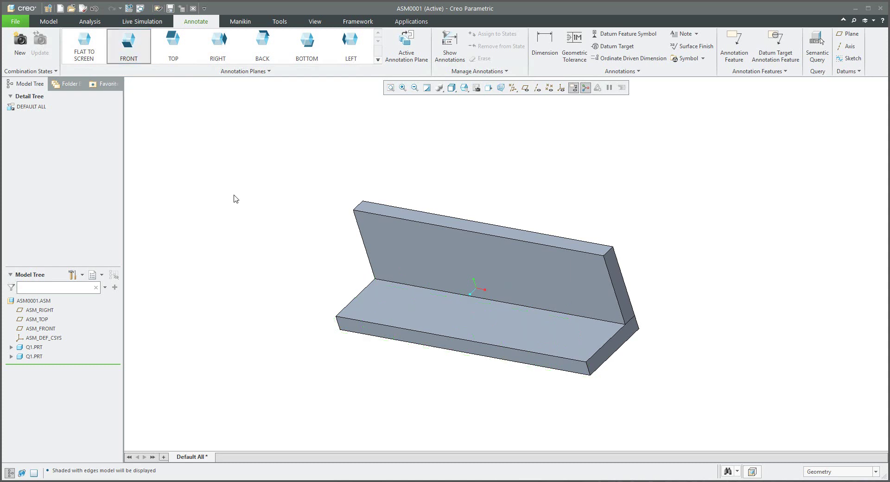
left_click(411, 22)
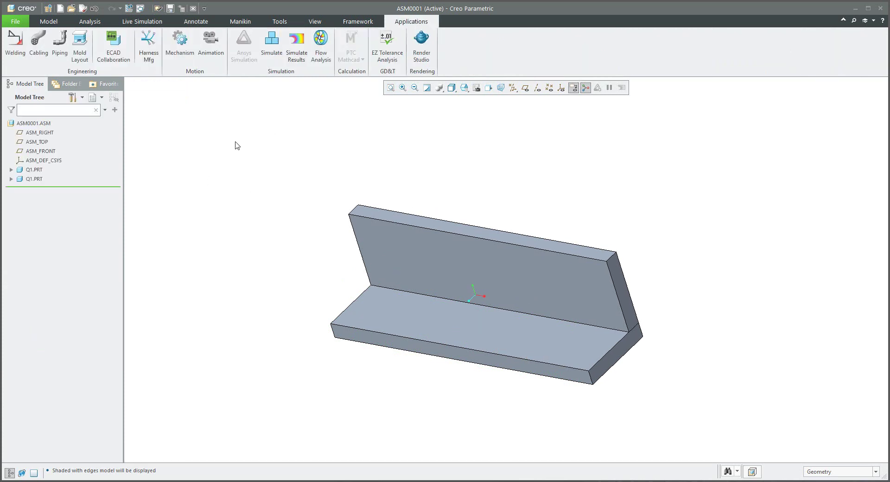
- Enter the Welding application and begin a new Fillet Weld (id 42)
left_click(15, 53)
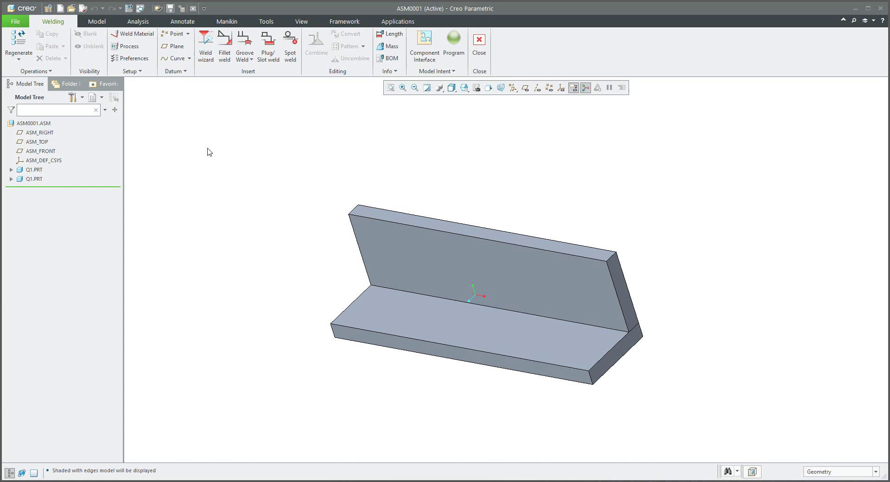
left_click(225, 49)
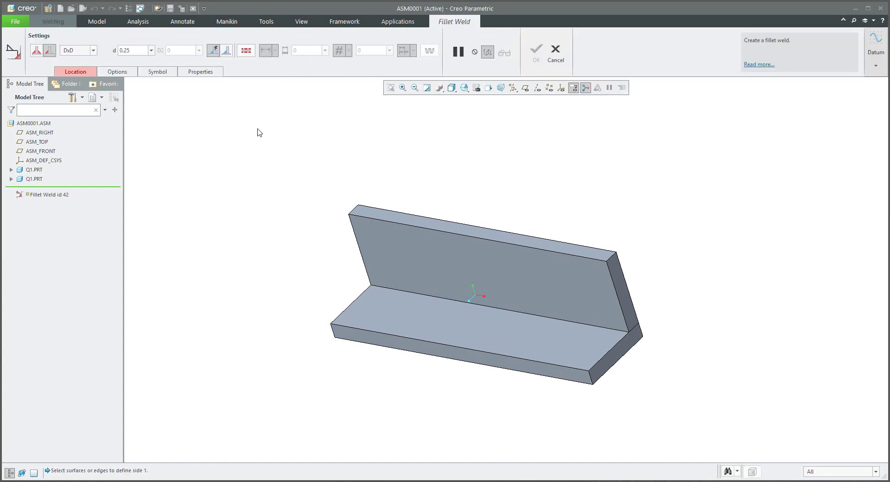
- Use the base plate's top face as Side 1 and the upright face as Side 2, size 10
left_click(420, 307)
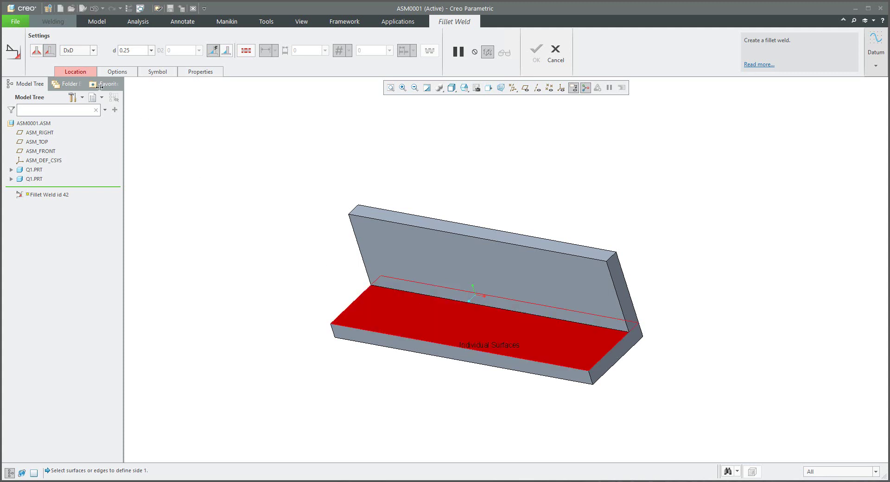
left_click(88, 75)
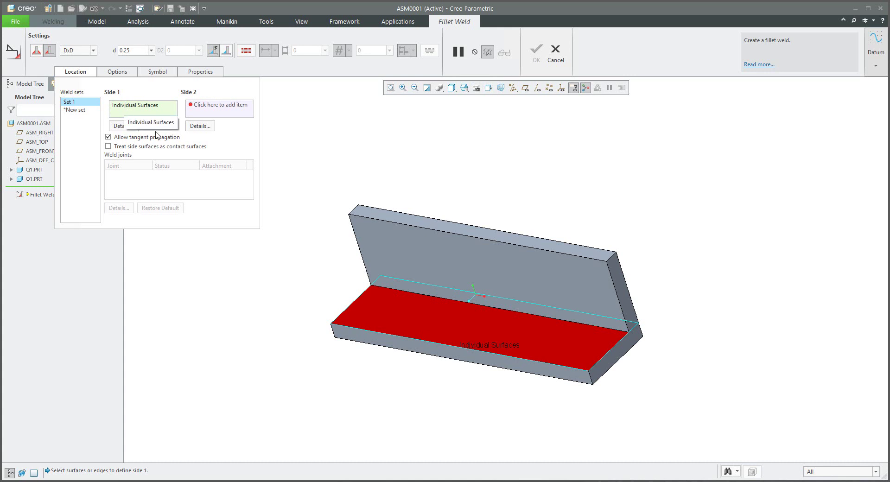
right_click(317, 153)
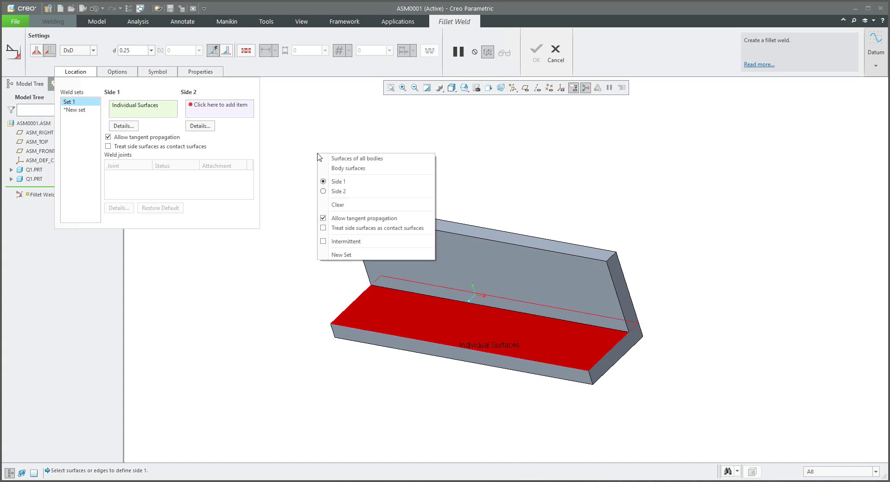
left_click(339, 192)
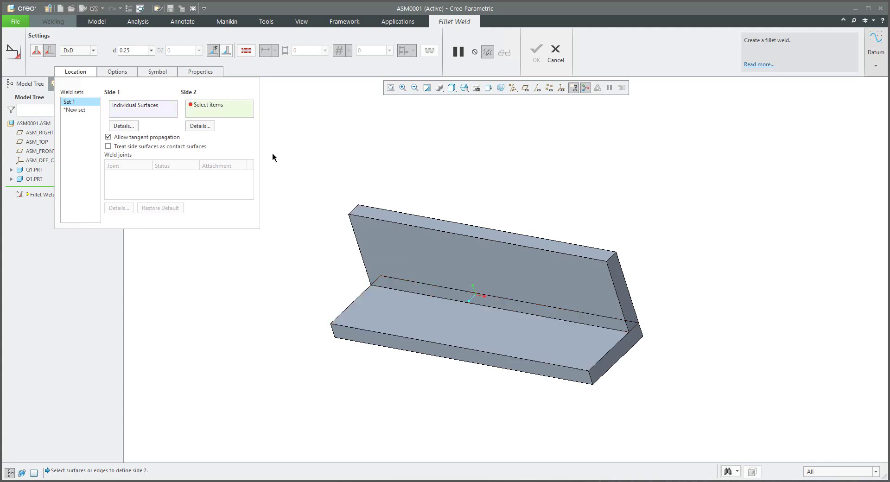
left_click(402, 244)
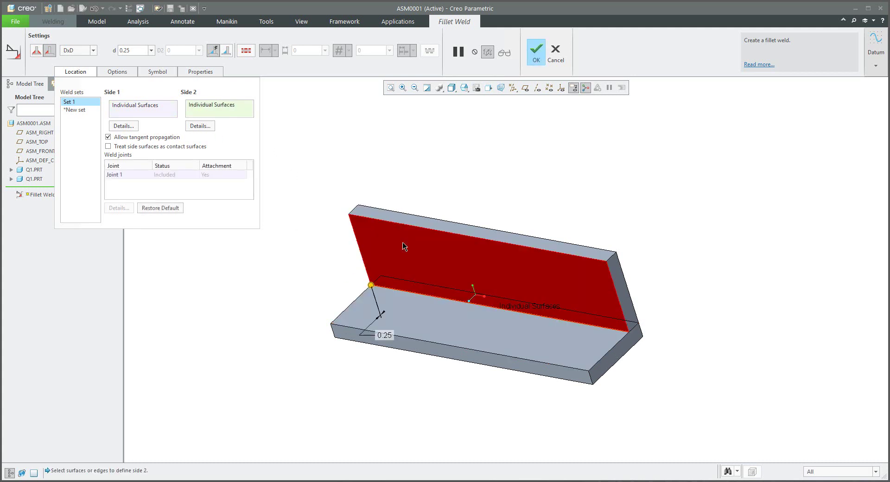
double_click(135, 49)
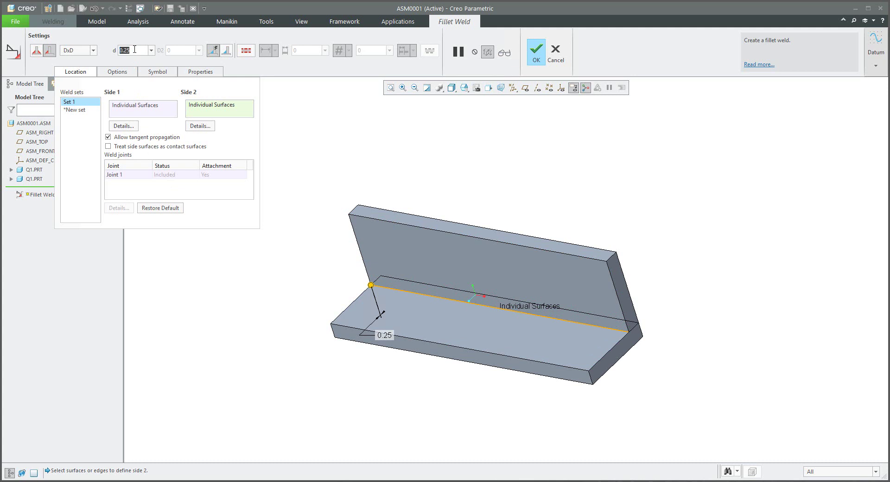
type("10")
key("Return")
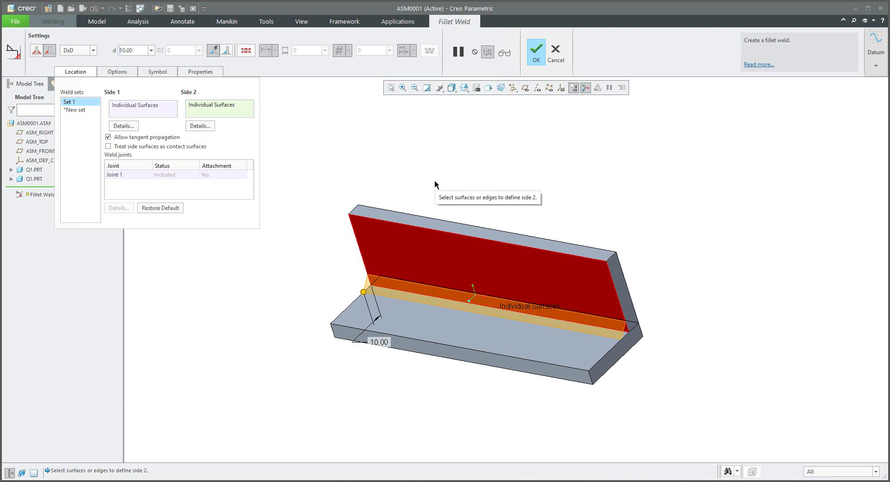
- Finish the 10.00 fillet weld and orbit the view toward the front
left_click(538, 55)
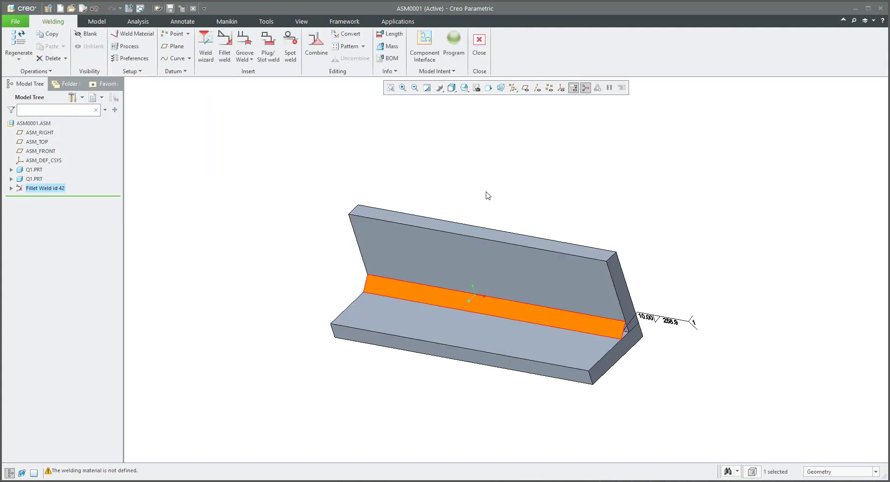
mouse_move(509, 219)
middle_mouse_down()
mouse_move(523, 195)
mouse_move(518, 214)
middle_mouse_up()
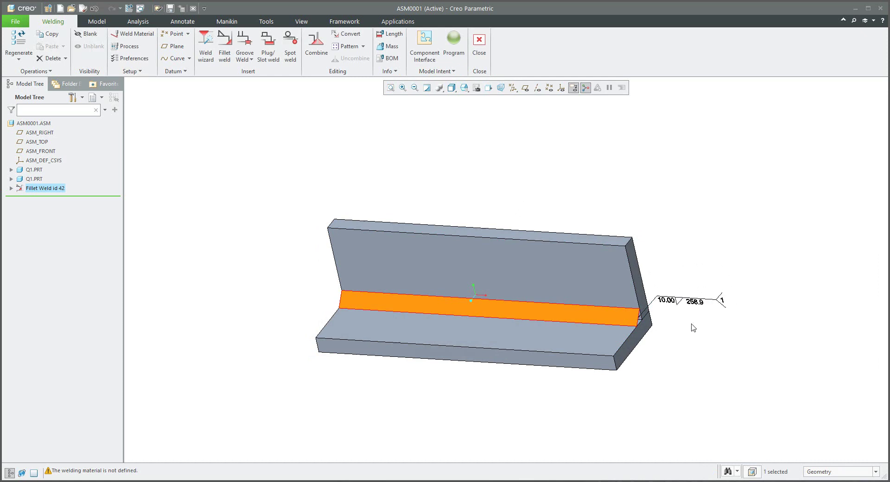
scroll(693, 328, "down", 2)
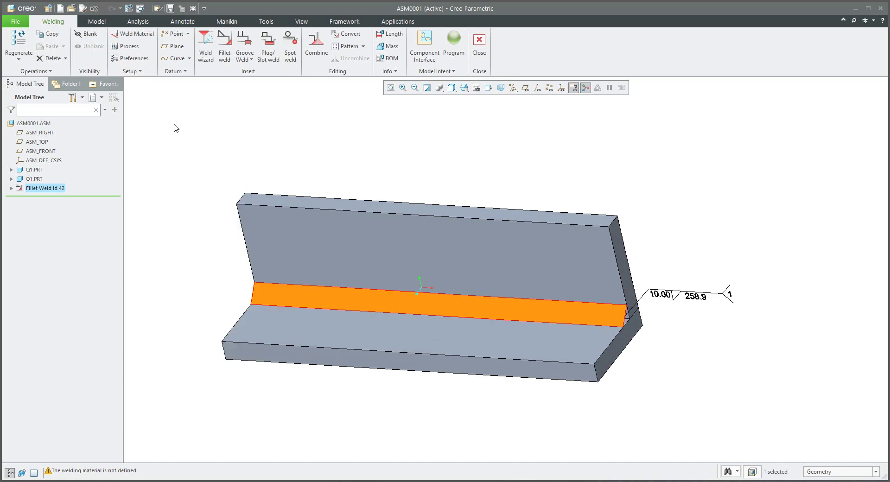
- Set the annotation plane to FRONT again and return to the Welding tools
left_click(181, 22)
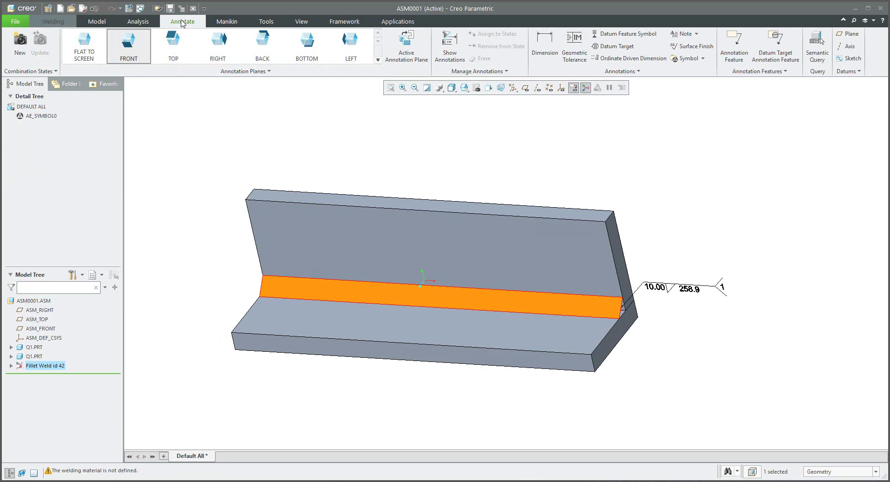
left_click(130, 52)
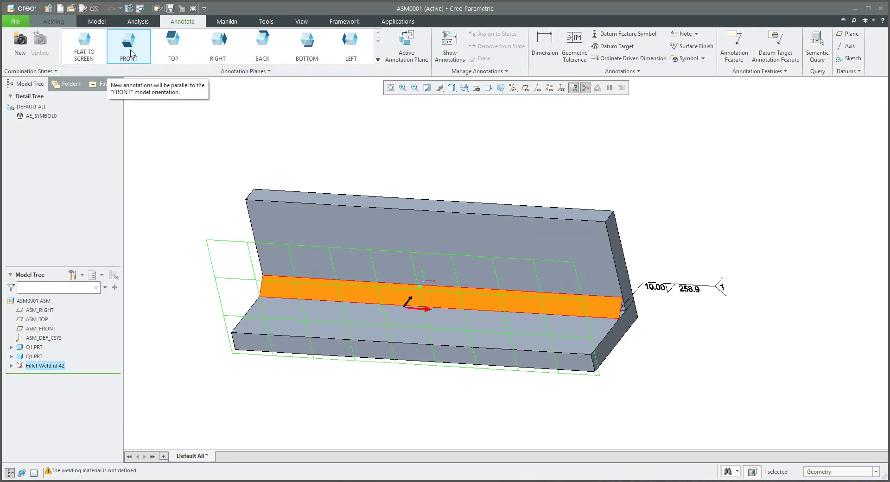
left_click(326, 149)
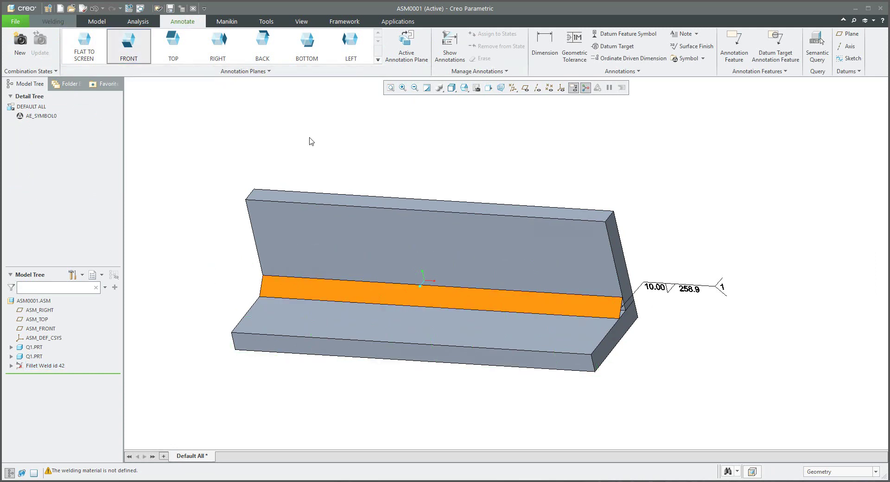
left_click(95, 22)
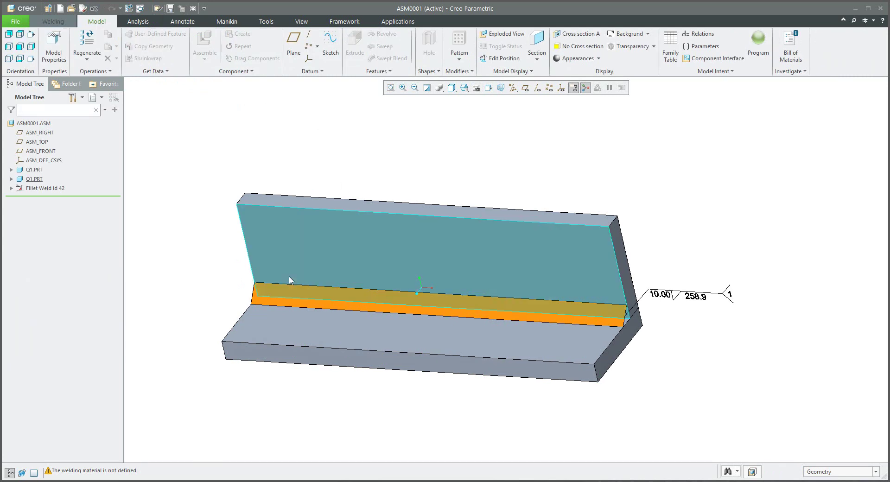
left_click(55, 22)
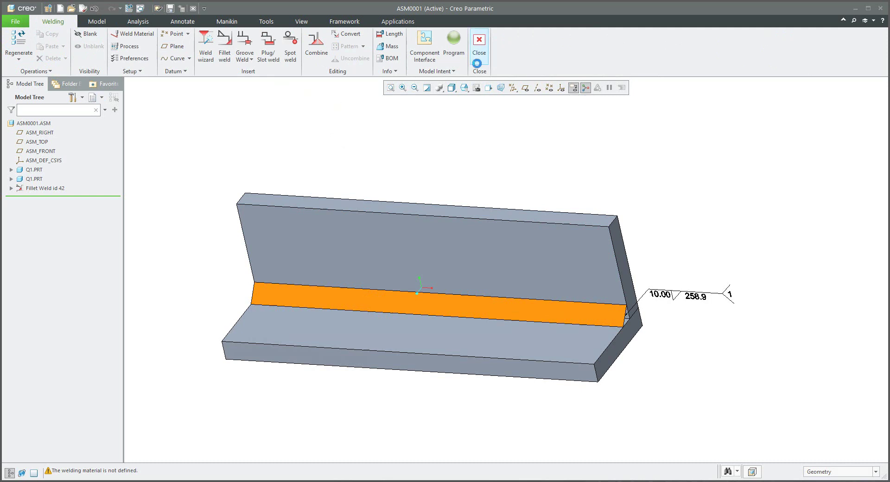
- Roll back before the weld and place datum point APNT0 on the joint edge at 0.16
left_click(485, 49)
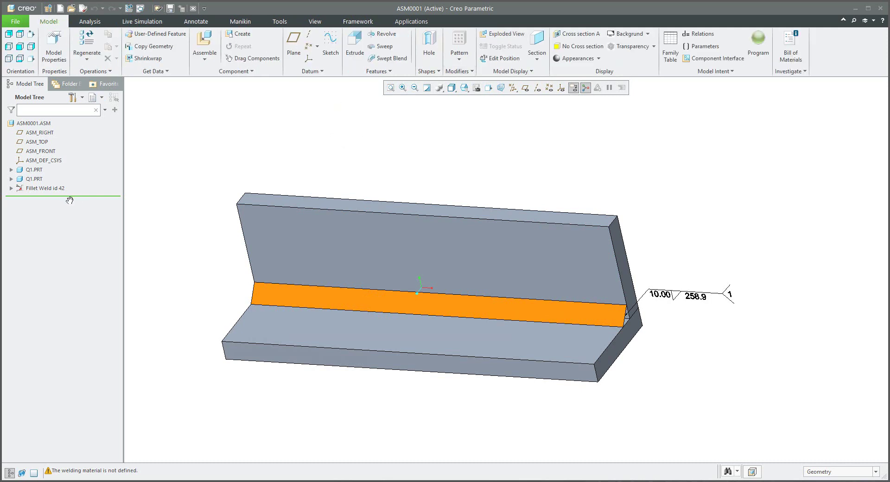
left_click_drag(65, 197, 65, 186)
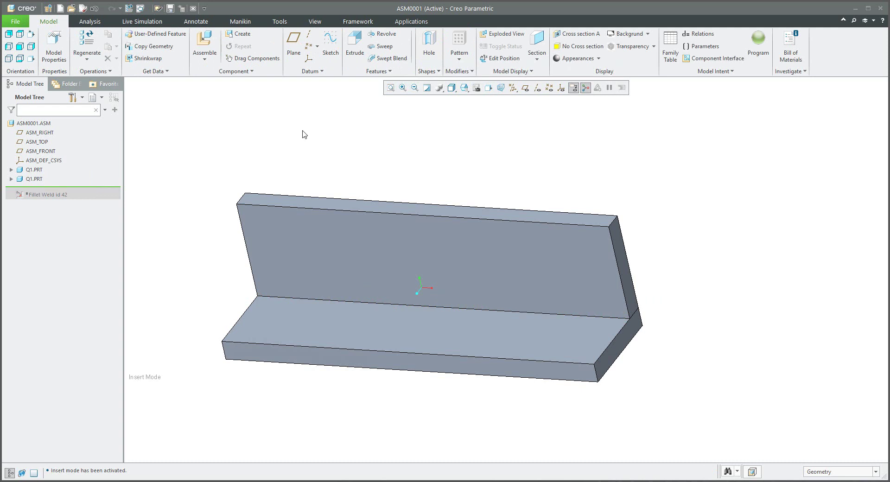
left_click(306, 50)
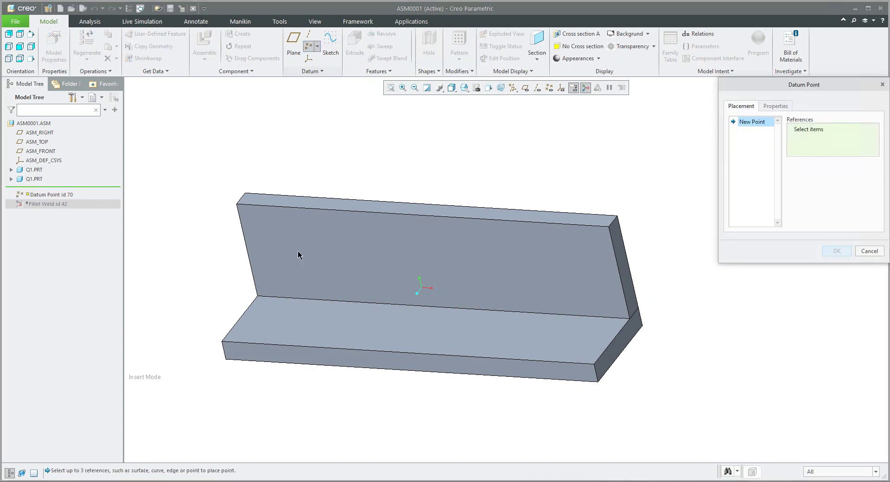
left_click(319, 304)
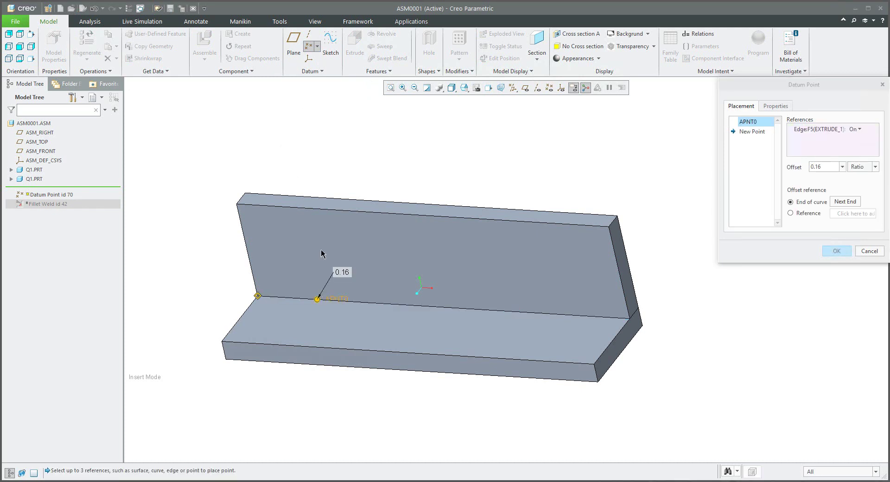
middle_click(336, 148)
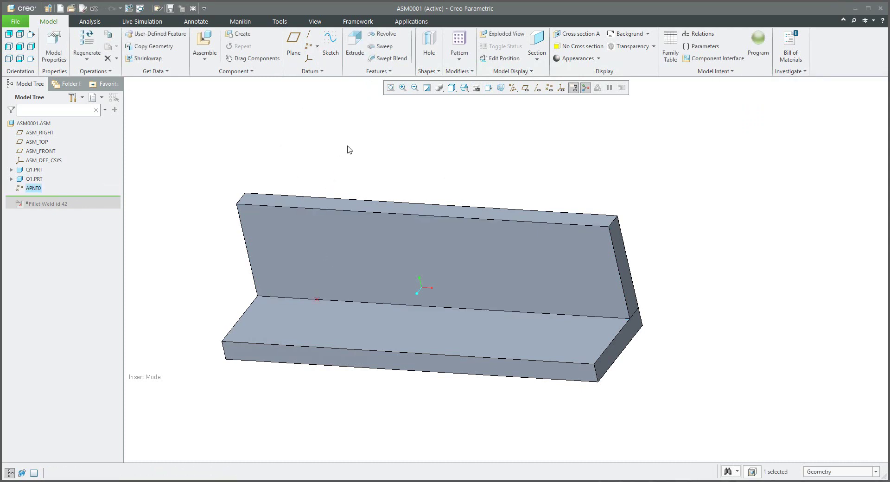
- Exit insert mode, resume Fillet Weld id 42, and turn on datum point display
right_click(69, 198)
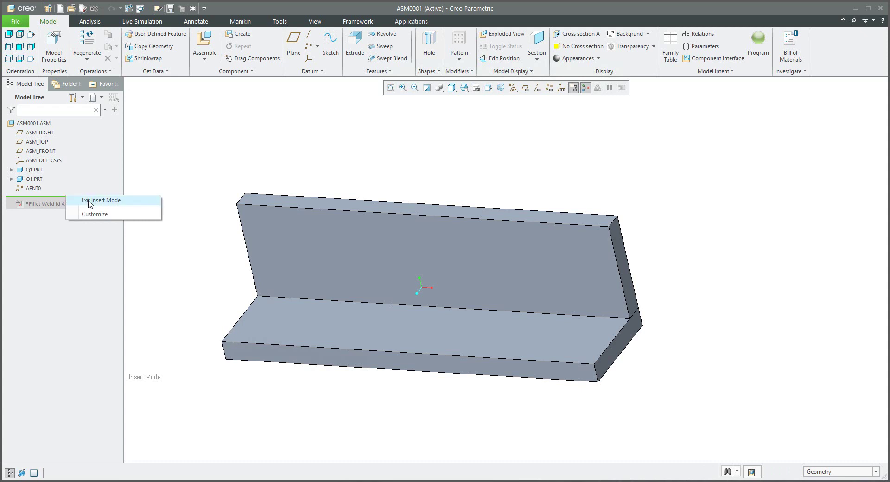
left_click(90, 202)
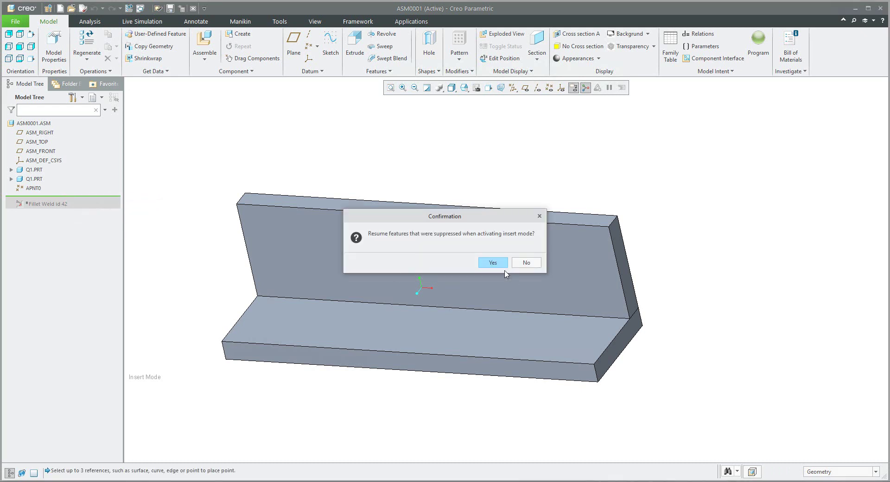
left_click(493, 263)
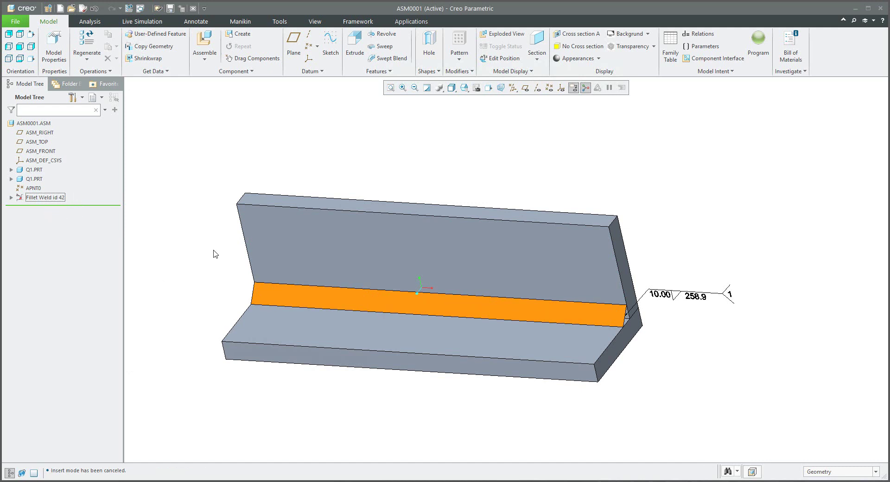
left_click(549, 87)
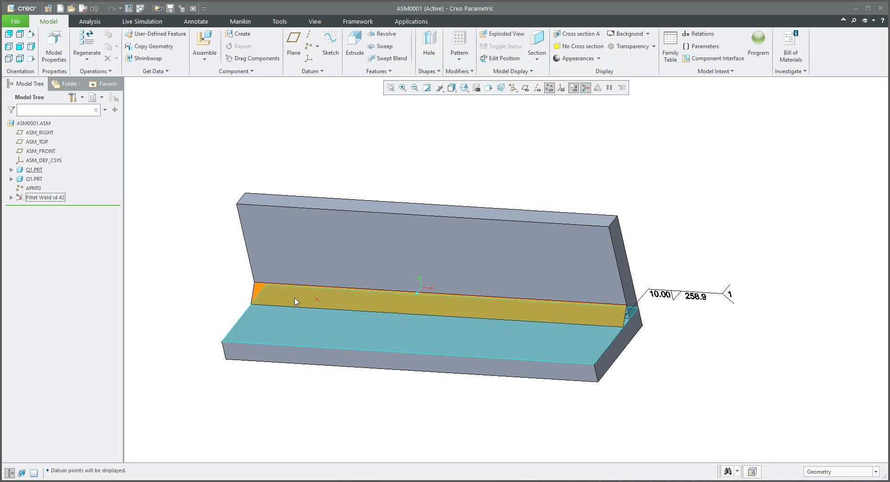
- Reopen the Fillet Weld definition and bring up Joint 1's start and end details
left_click(45, 198)
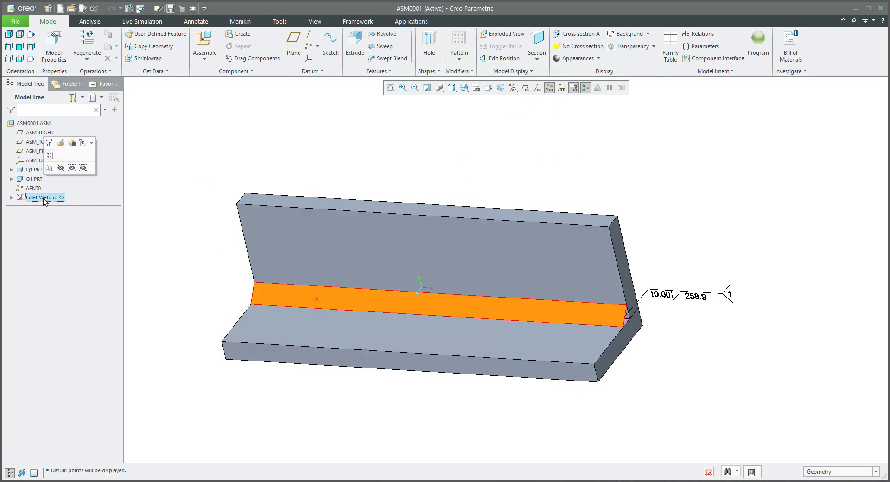
left_click(61, 142)
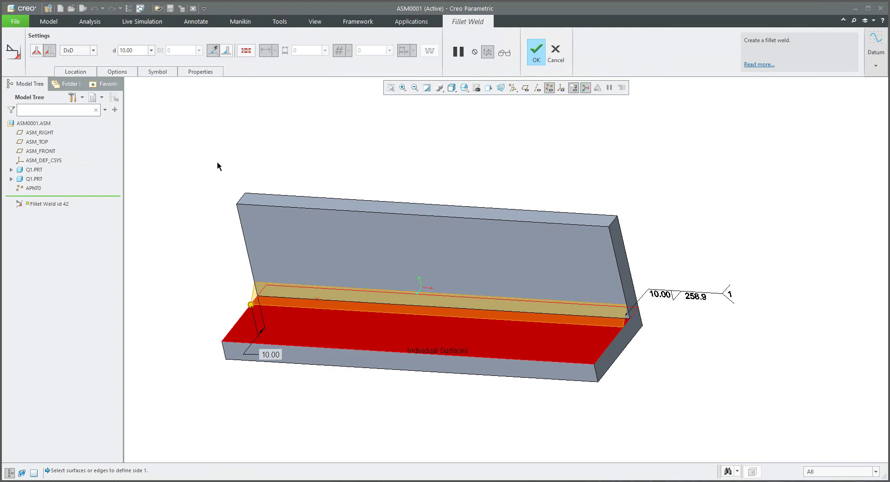
left_click(74, 71)
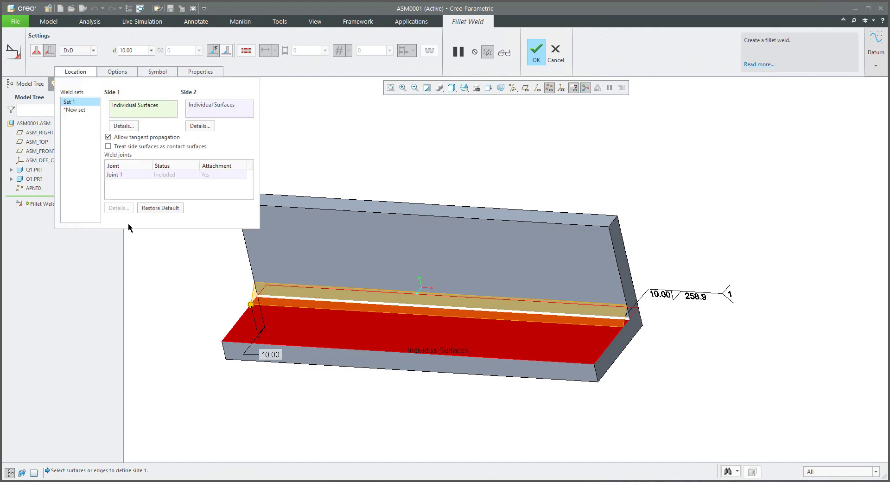
left_click(120, 176)
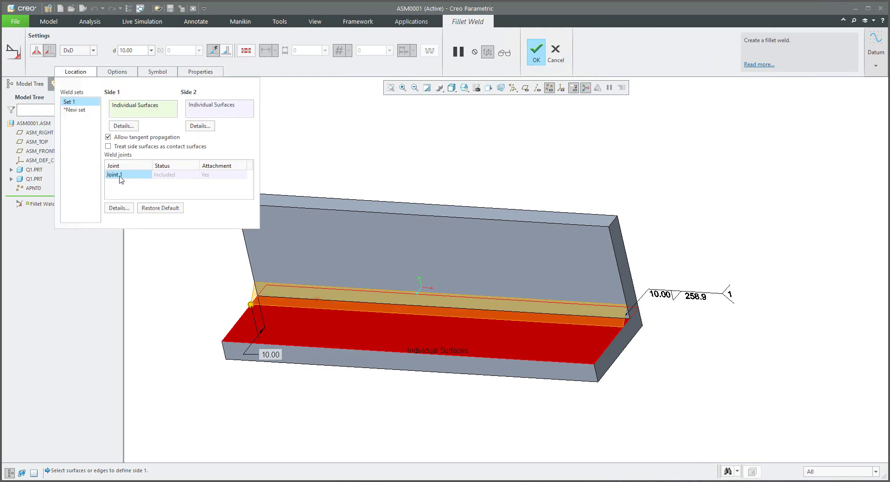
left_click(120, 208)
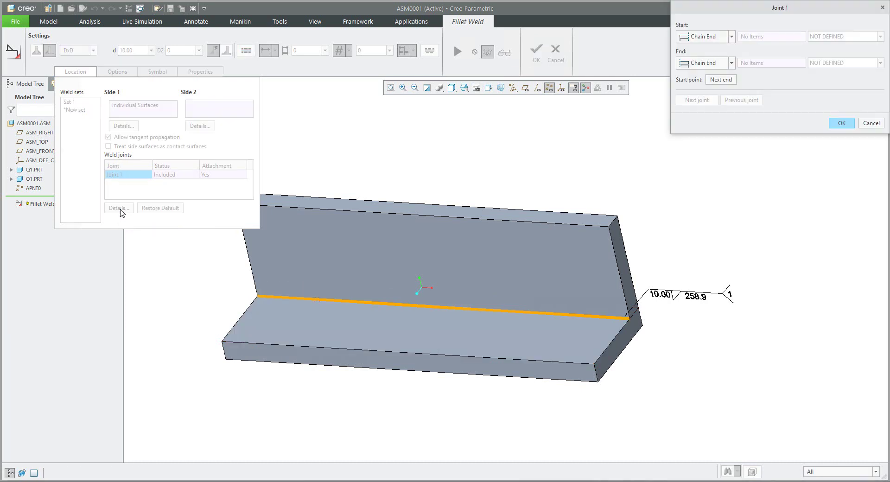
- Set Joint 1's start to To Selected at datum point APNT0
left_click(708, 39)
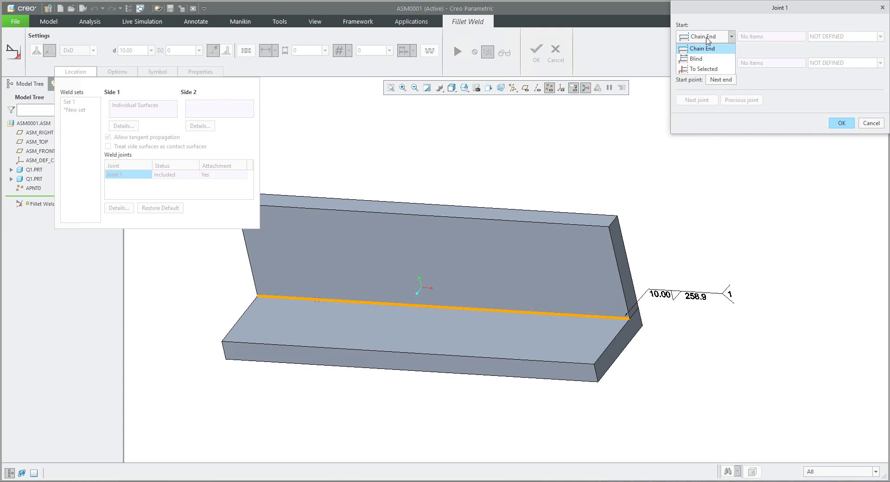
left_click(697, 59)
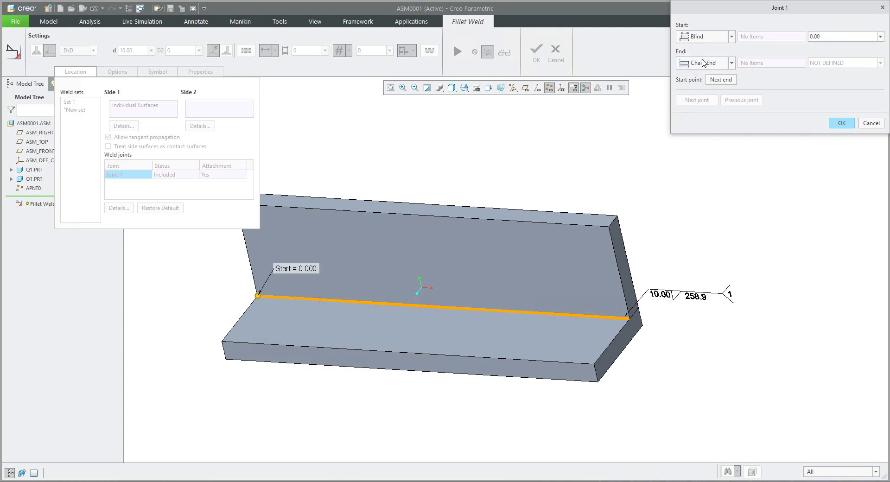
left_click(704, 63)
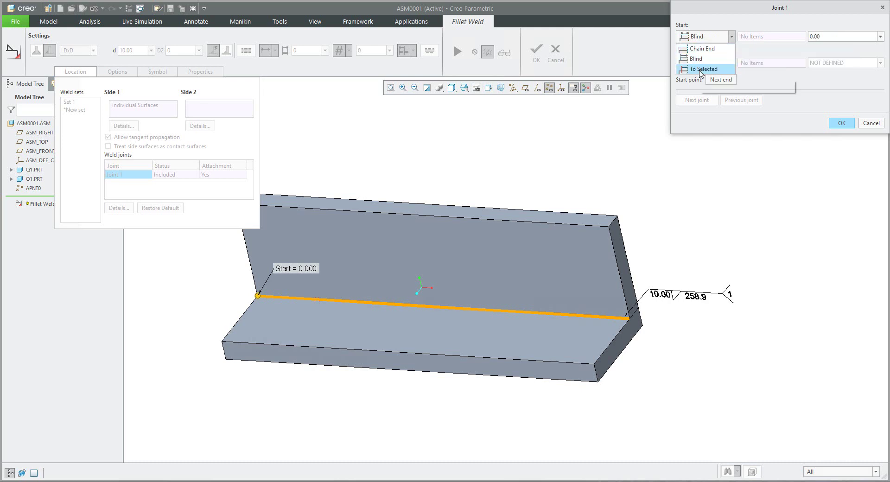
left_click(700, 70)
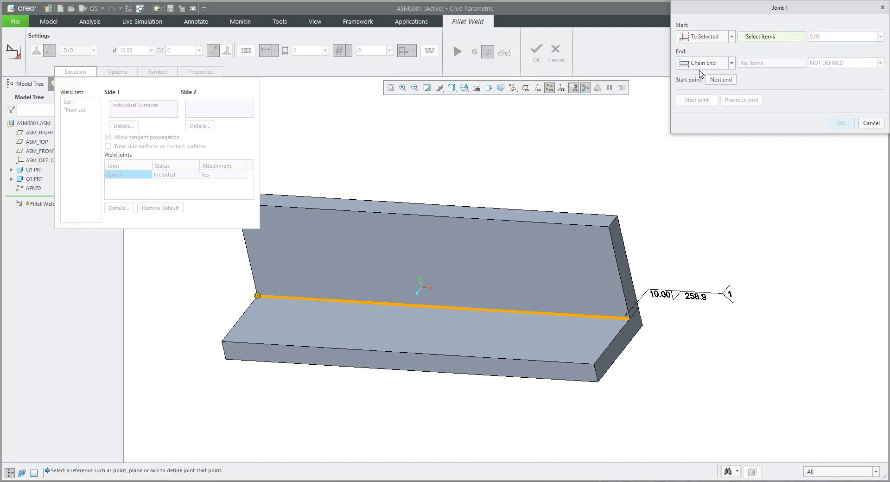
left_click(317, 302)
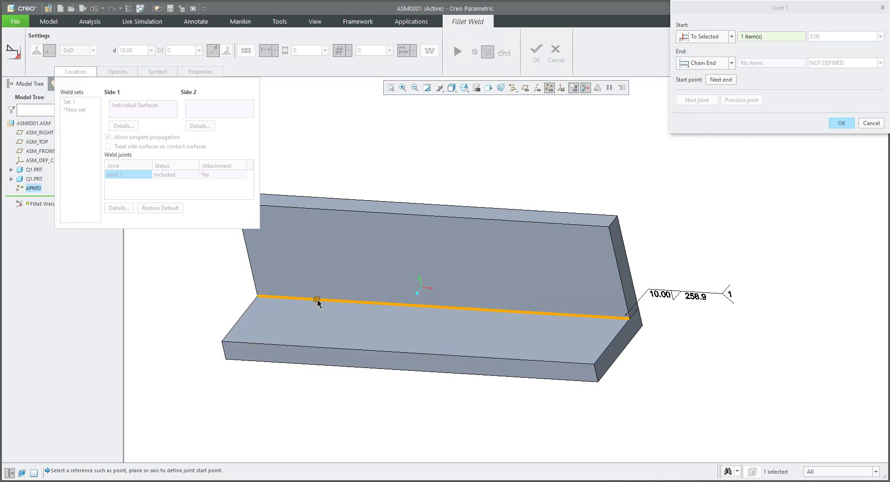
- Set Joint 1's end to Blind with an offset length of 60
left_click(712, 65)
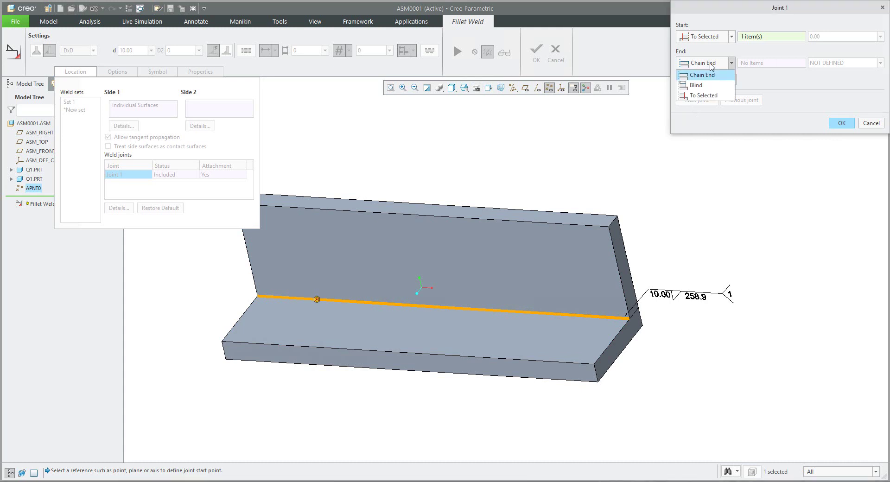
left_click(696, 85)
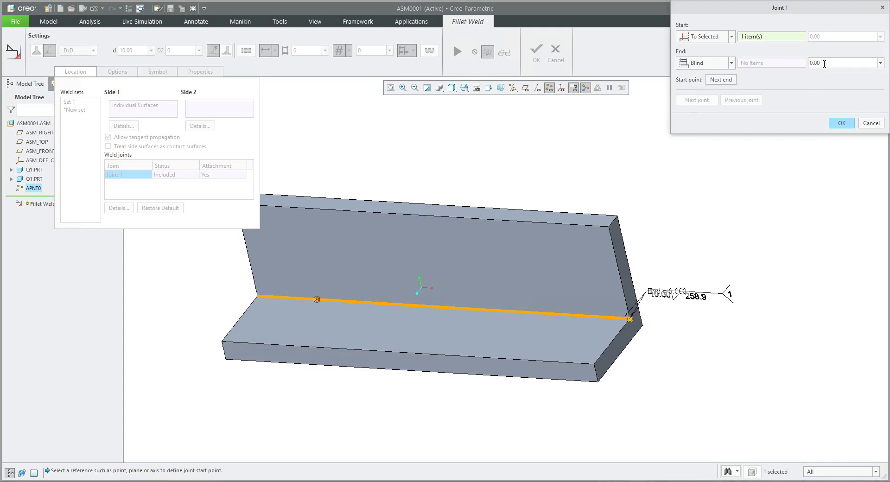
left_click_drag(630, 319, 535, 313)
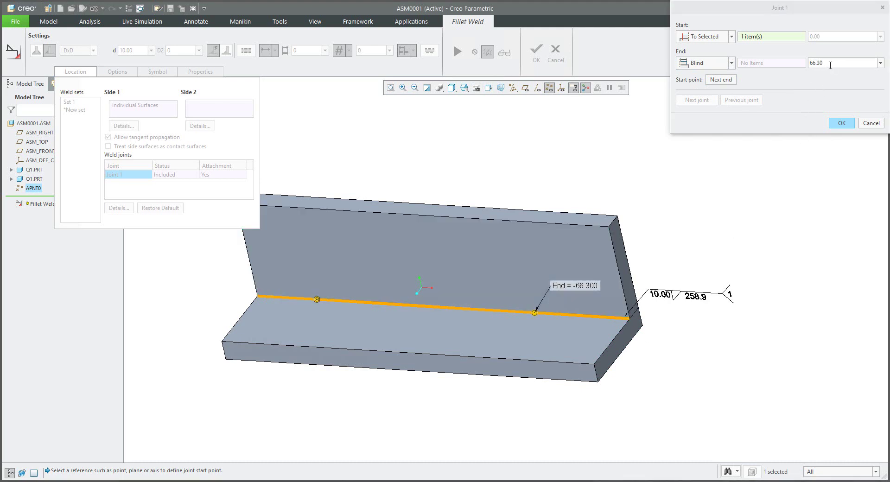
double_click(577, 287)
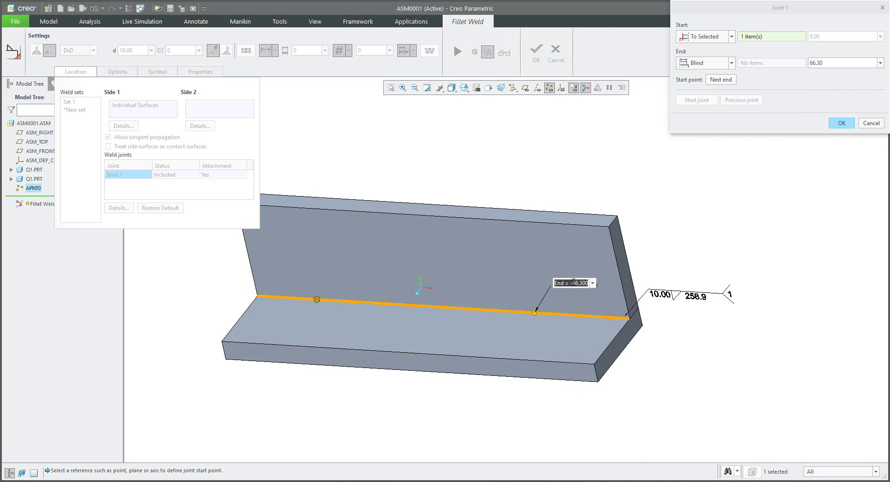
left_click_drag(574, 282, 616, 283)
key("BackSpace")
type("60")
key("Return")
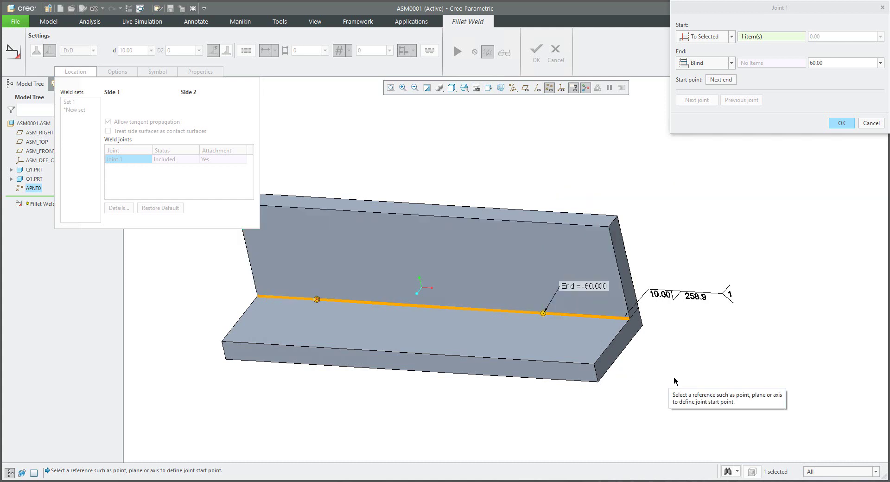
- Accept Joint 1's APNT0 start and blind 60 end settings
left_click(842, 124)
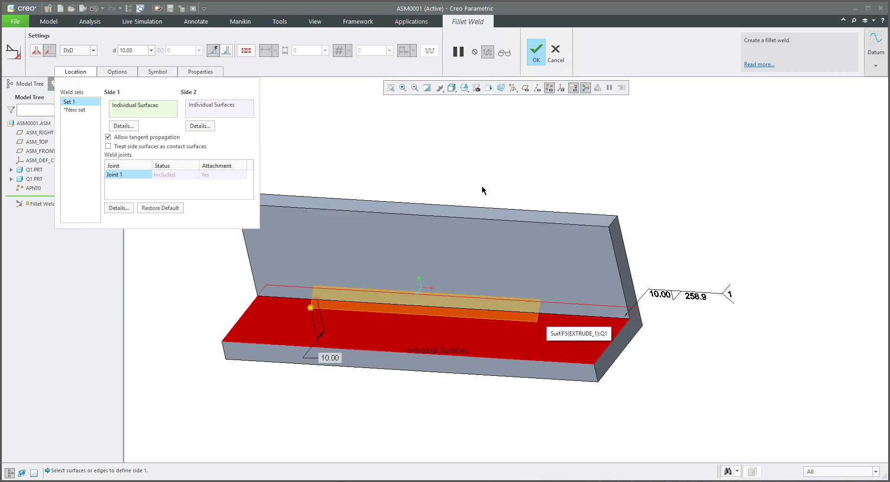
- Complete the redefined Fillet Weld feature so it regenerates with the shortened bead
left_click(536, 58)
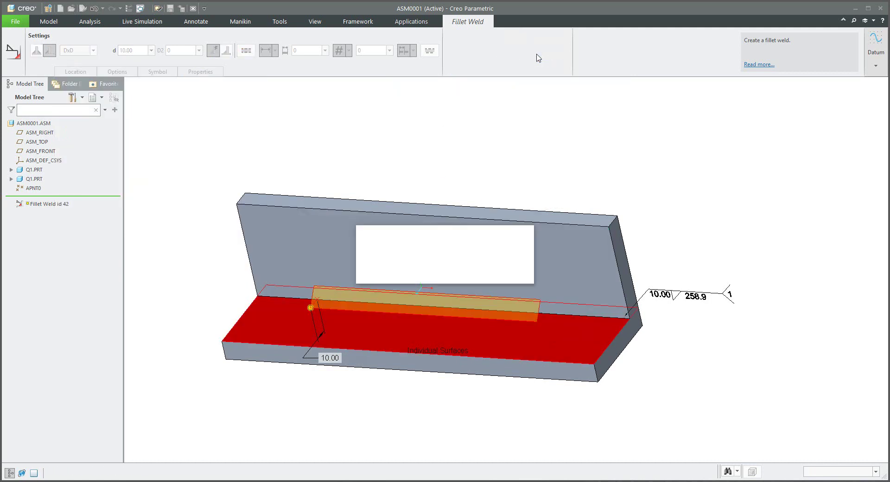